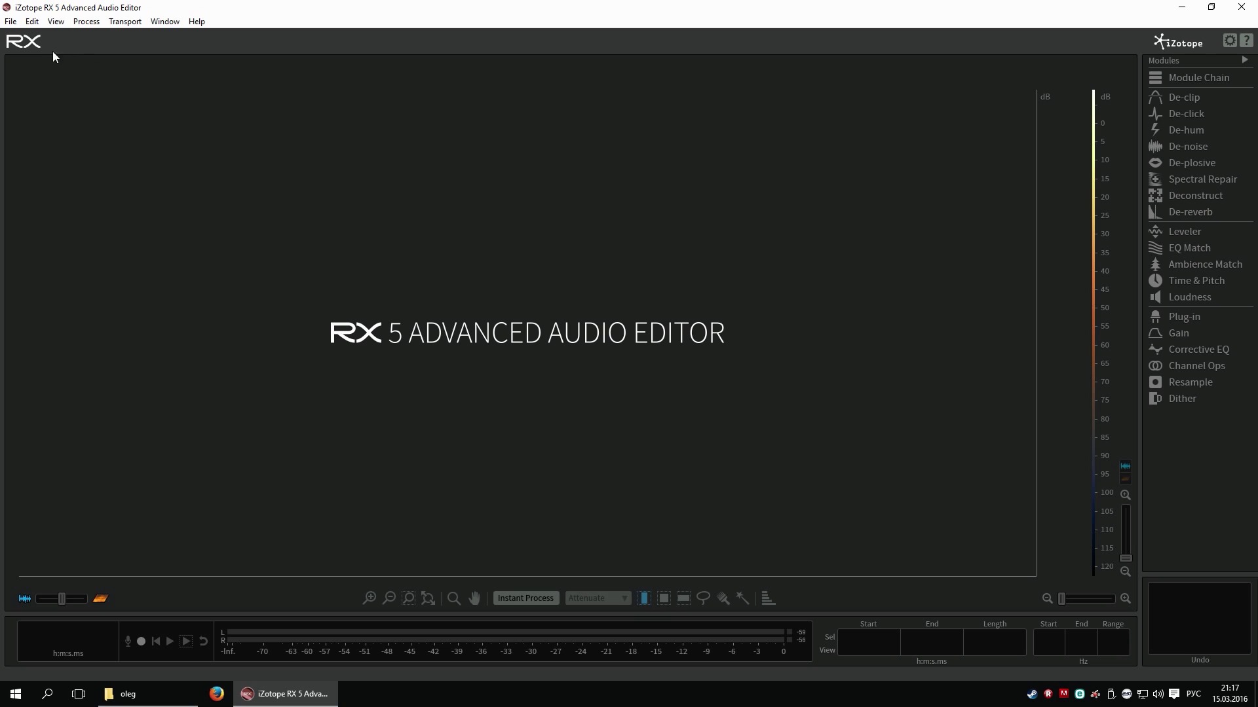
# - Open the audio file record001.wav from the oleg folder
pyautogui.click(10, 22)
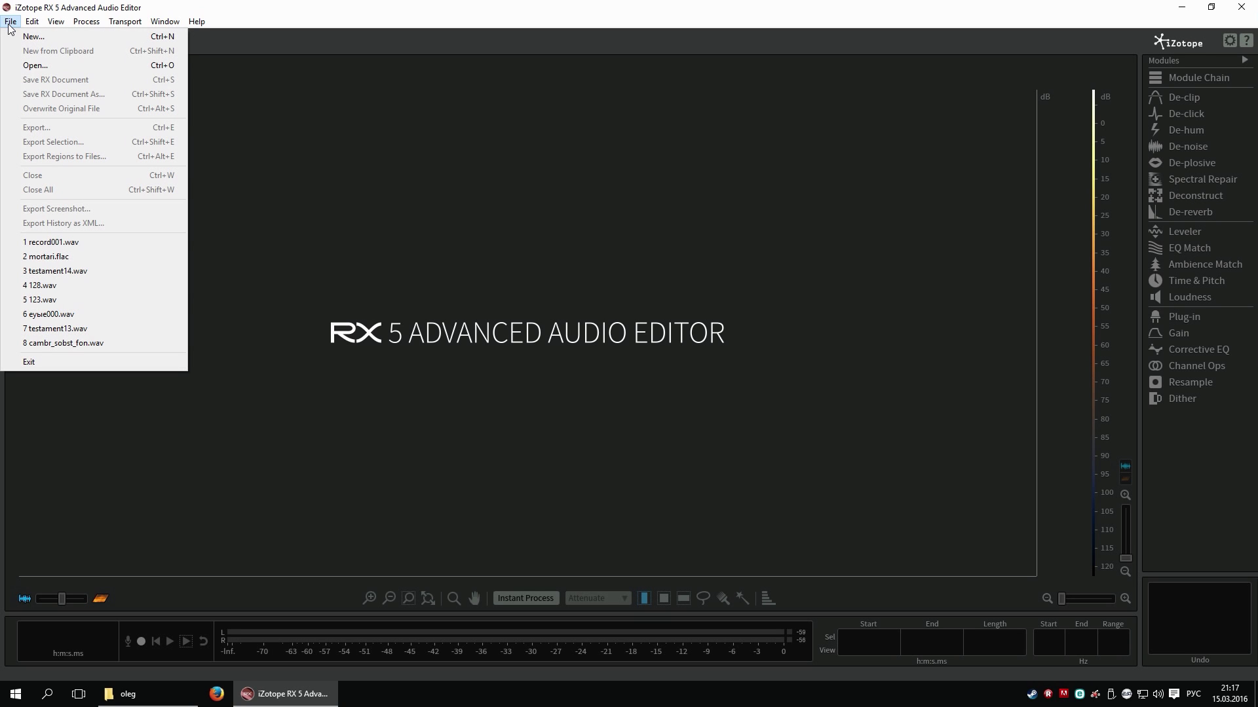
pyautogui.click(24, 68)
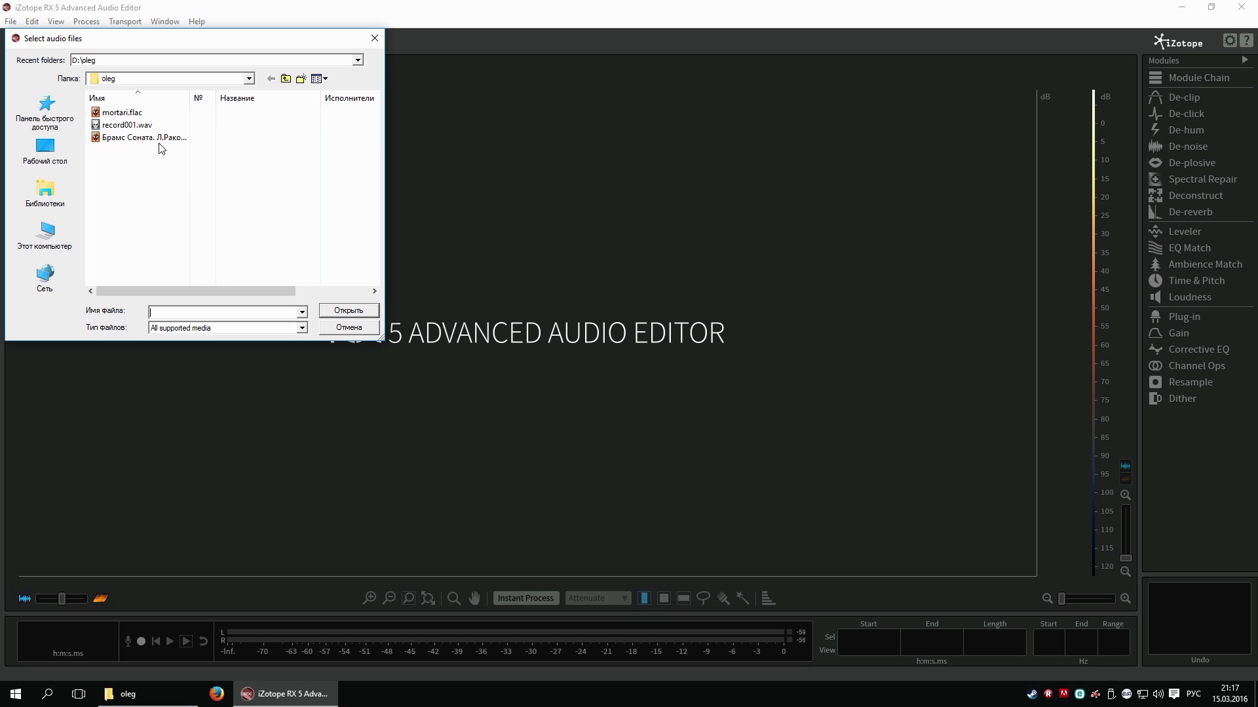
pyautogui.click(152, 126)
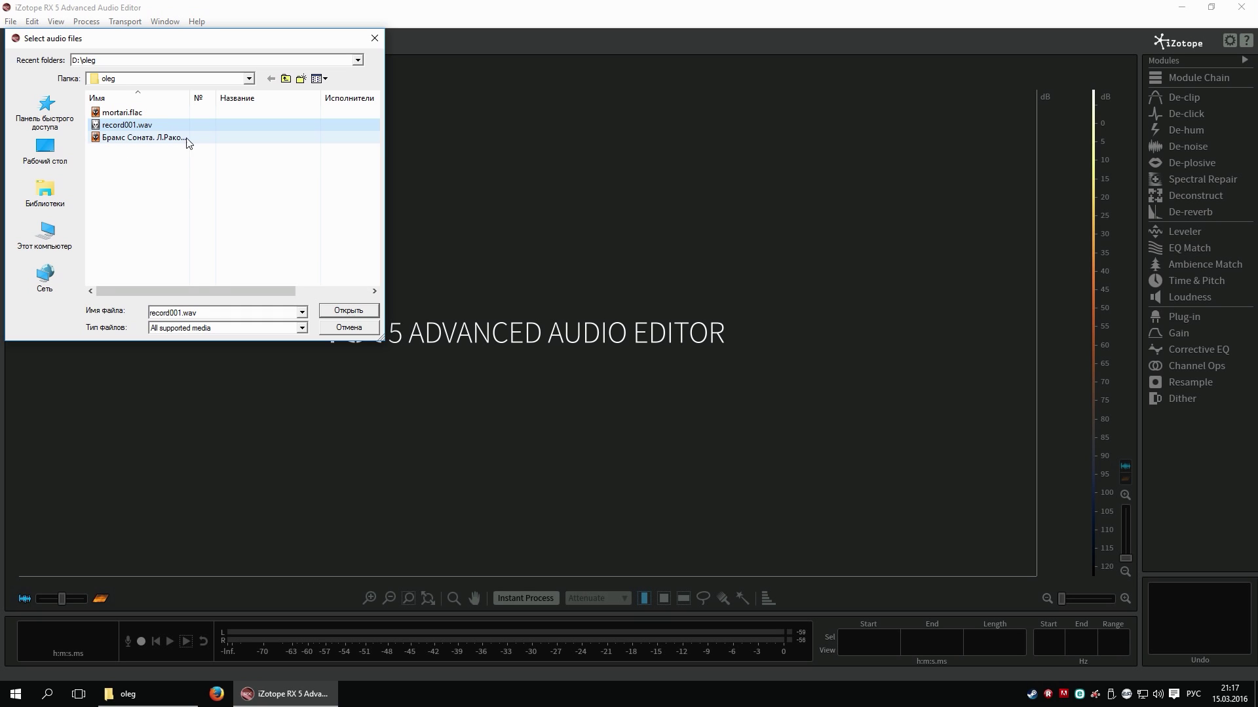
pyautogui.click(336, 311)
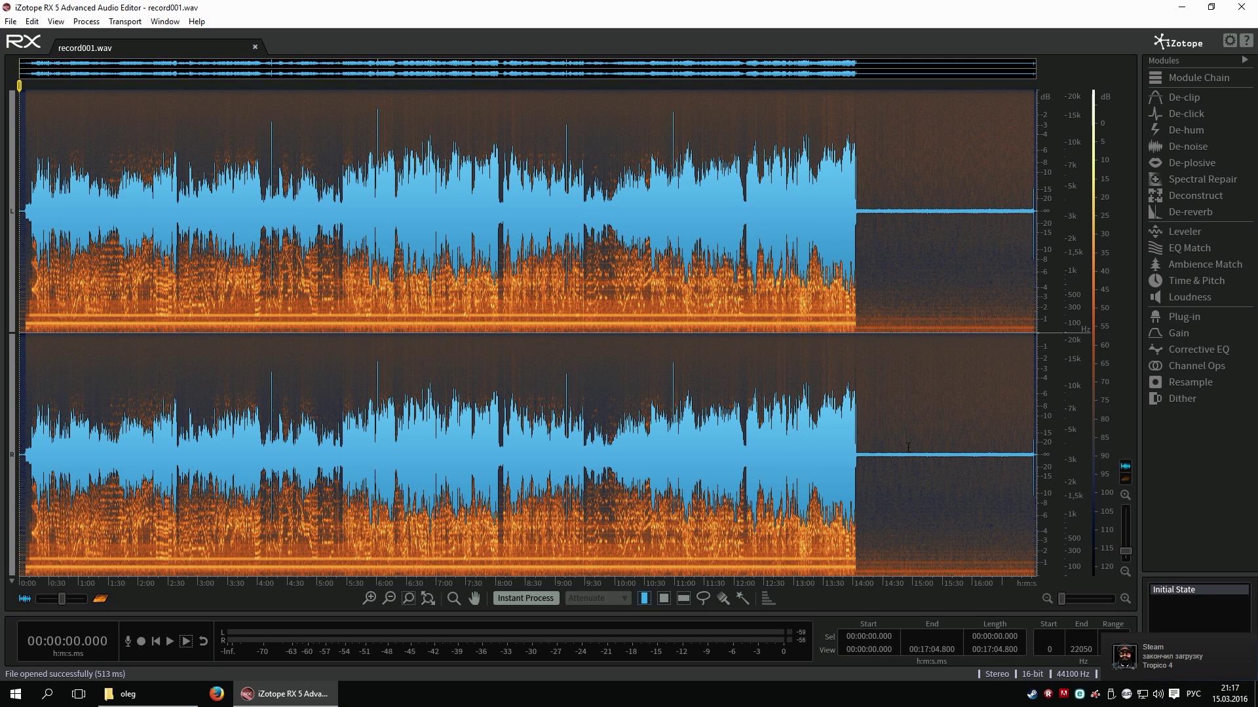
# - Play the recording from about 13:47 and examine the quiet tail after the music ends for usable noise
pyautogui.click(840, 464)
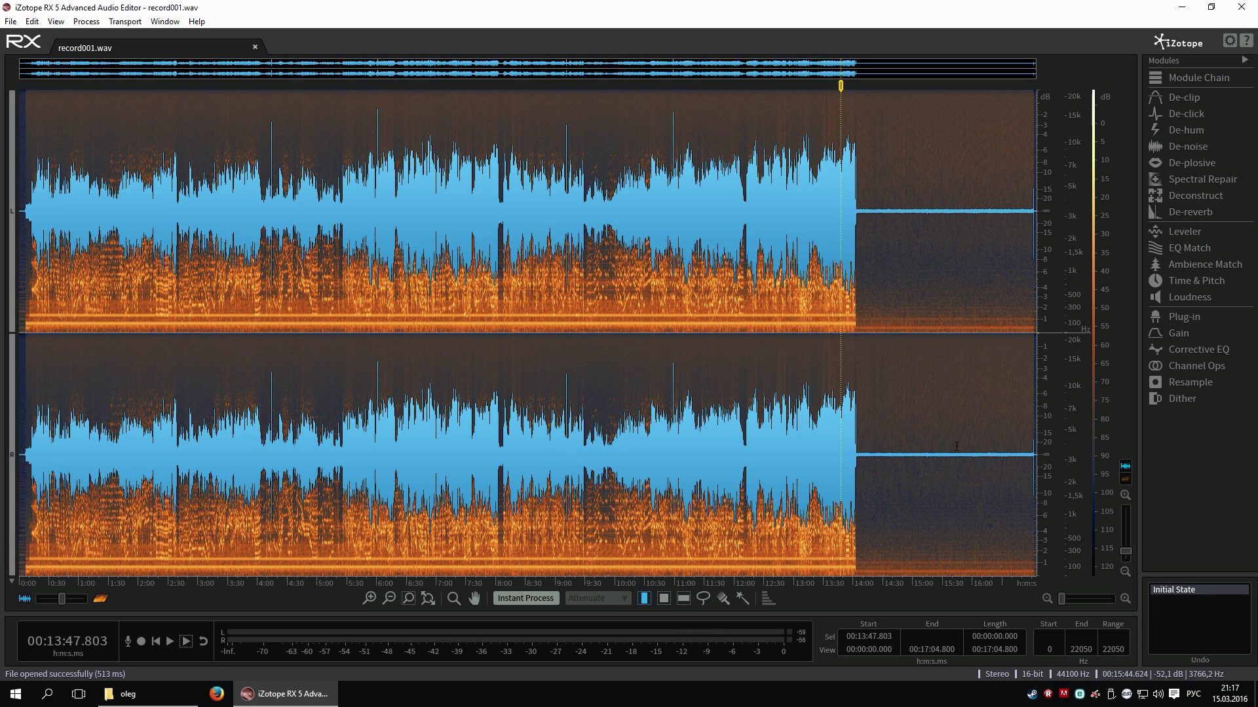
pyautogui.press('space')
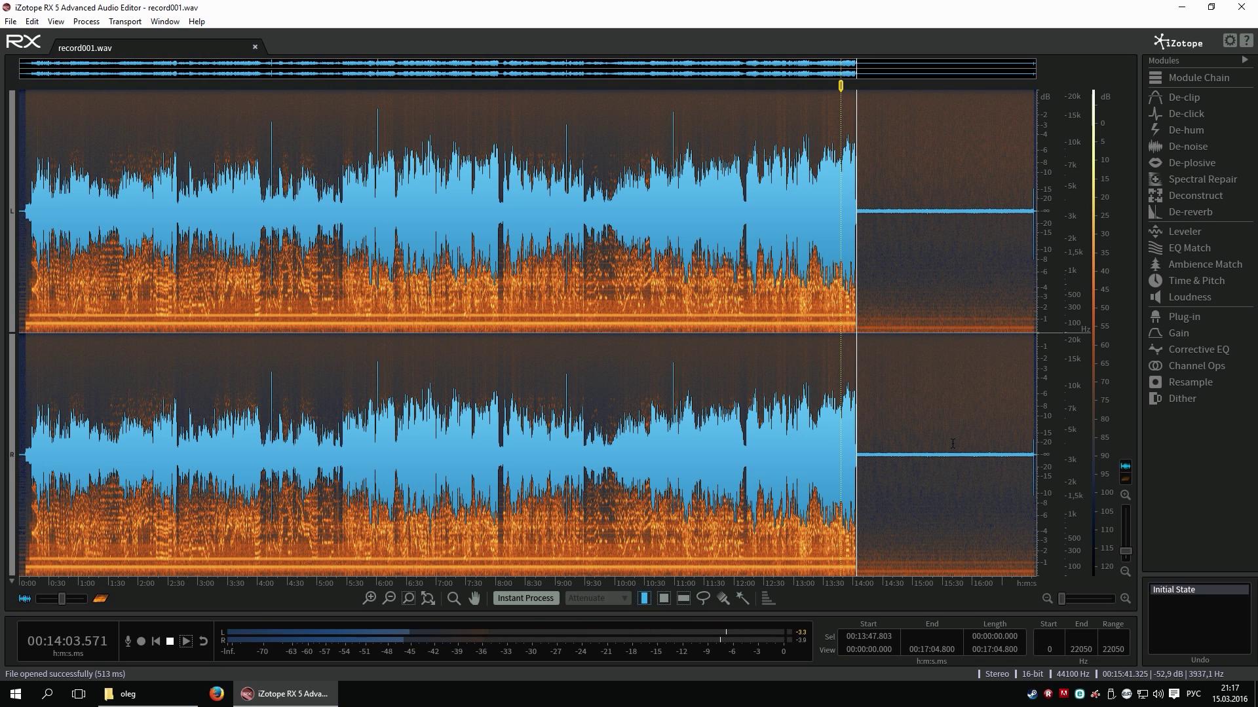
pyautogui.press('space')
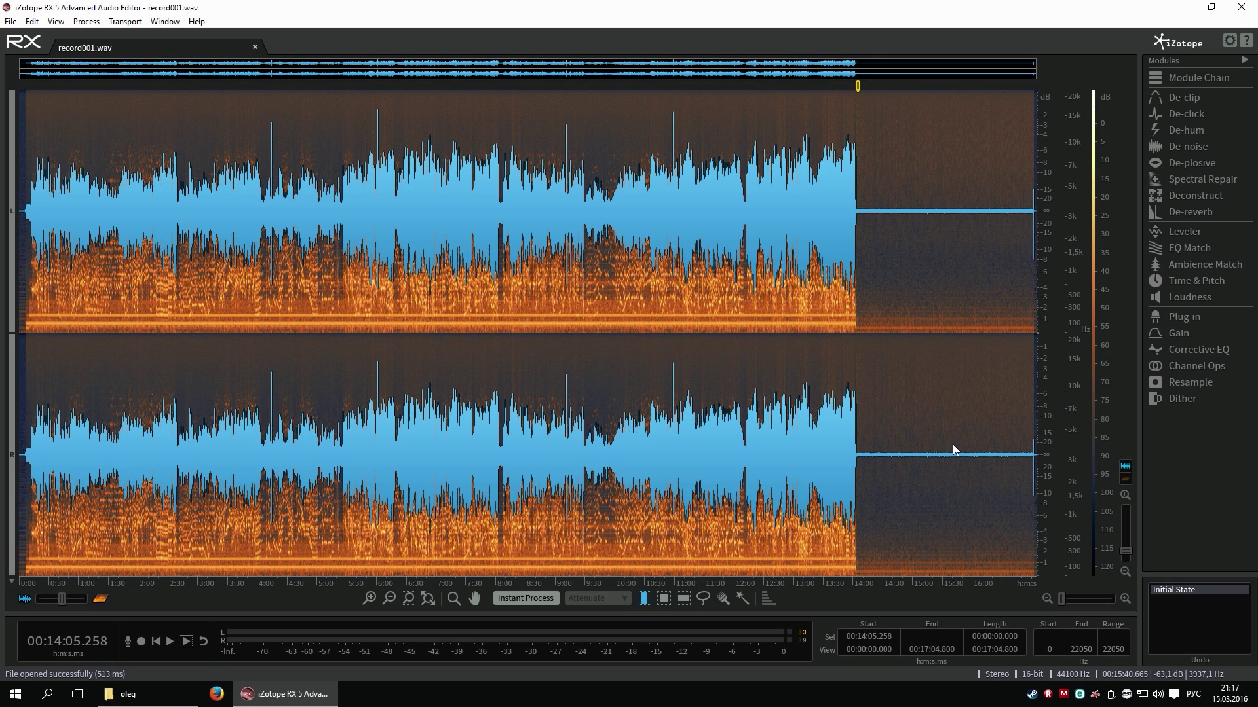
pyautogui.scroll(5, 952, 444)
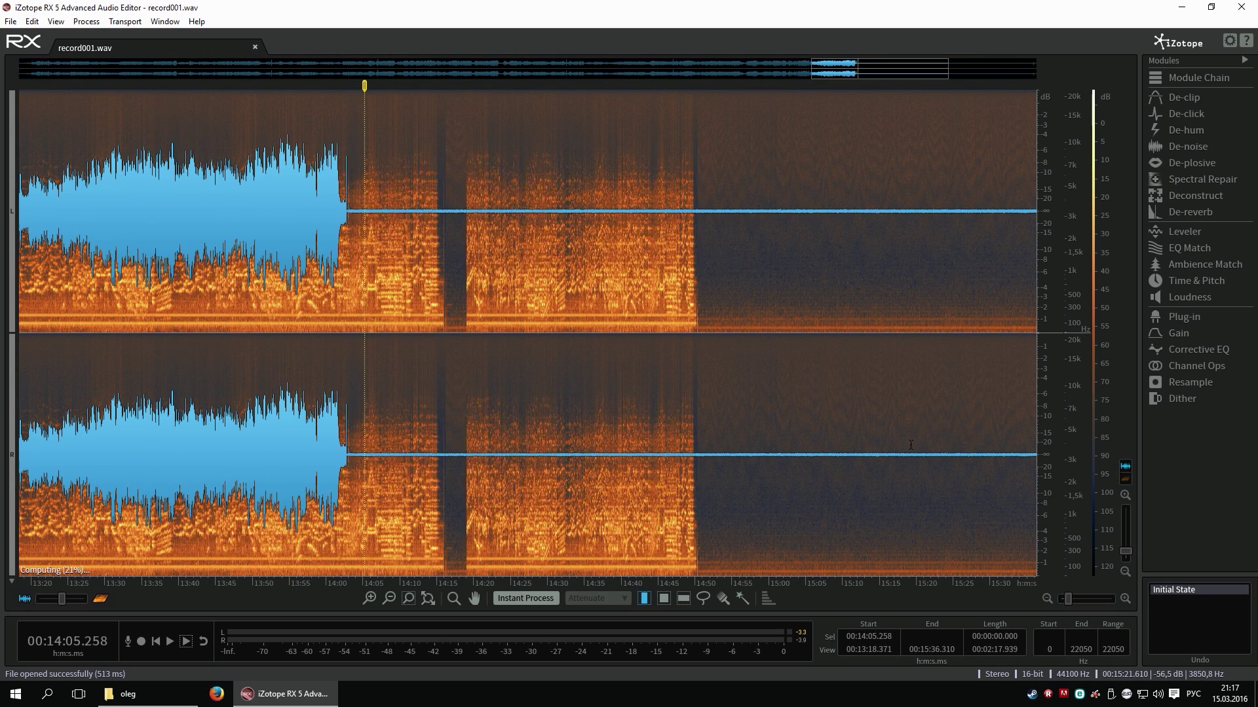
pyautogui.moveTo(489, 392); pyautogui.dragTo(669, 372)
pyautogui.click(480, 387)
pyautogui.scroll(2, 326, 406)
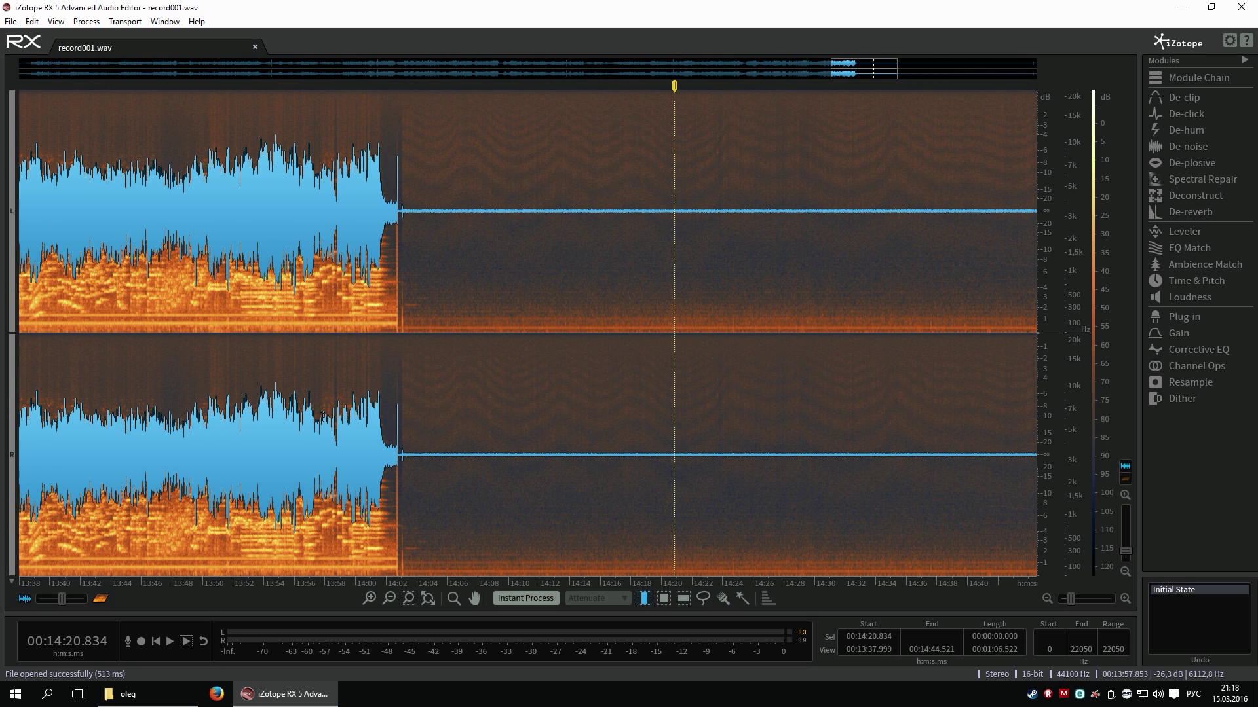
pyautogui.scroll(-5, 391, 414)
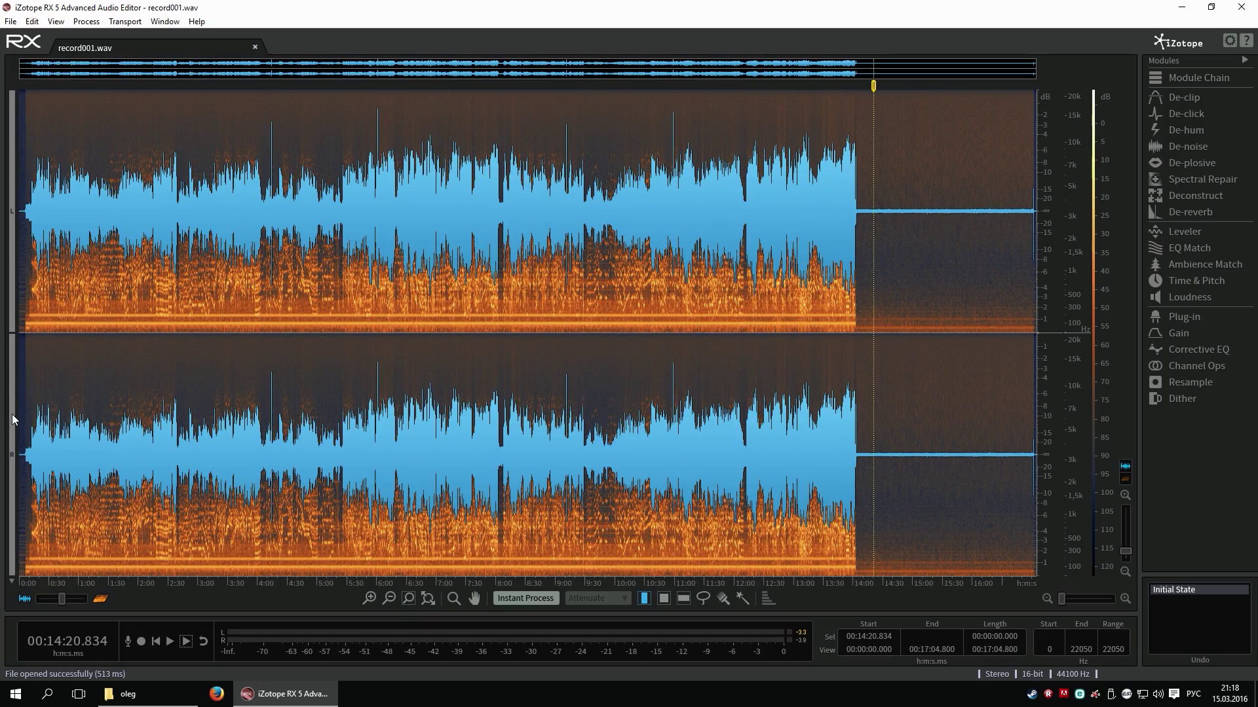
# - Open the De-noise module and load its Highest quality (slow) preset
pyautogui.scroll(2, 17, 422)
pyautogui.scroll(5, 18, 421)
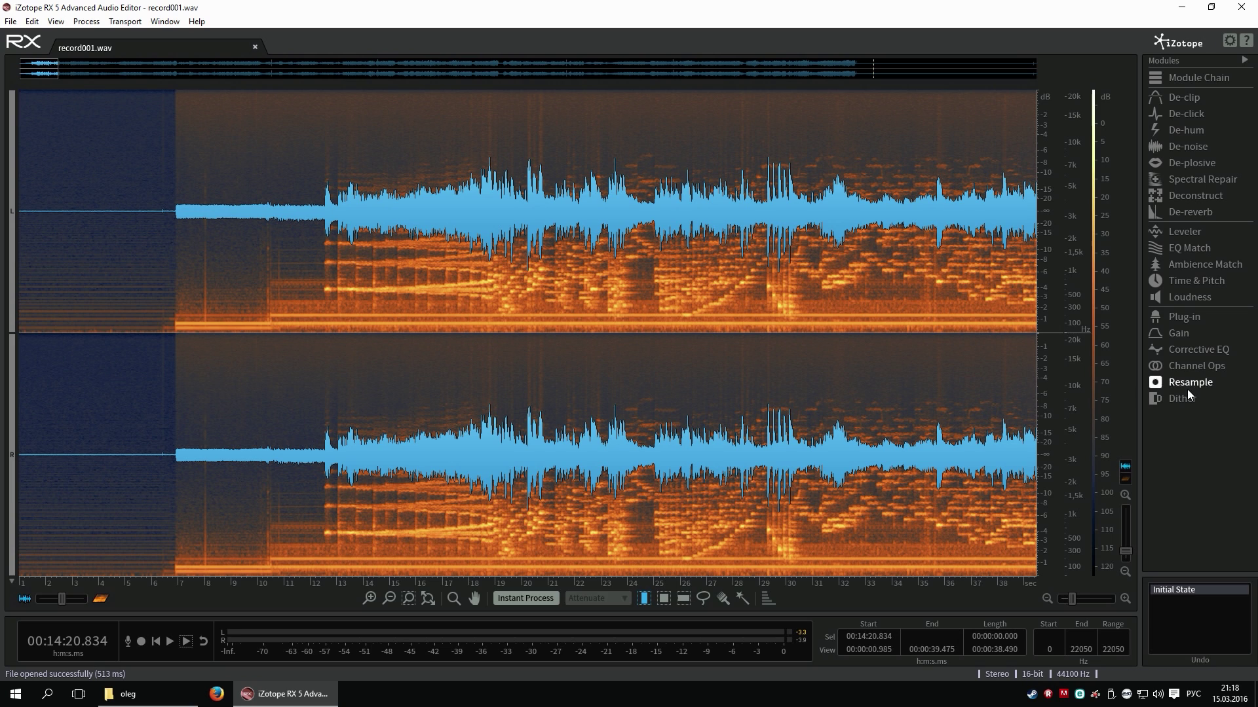
pyautogui.click(1192, 145)
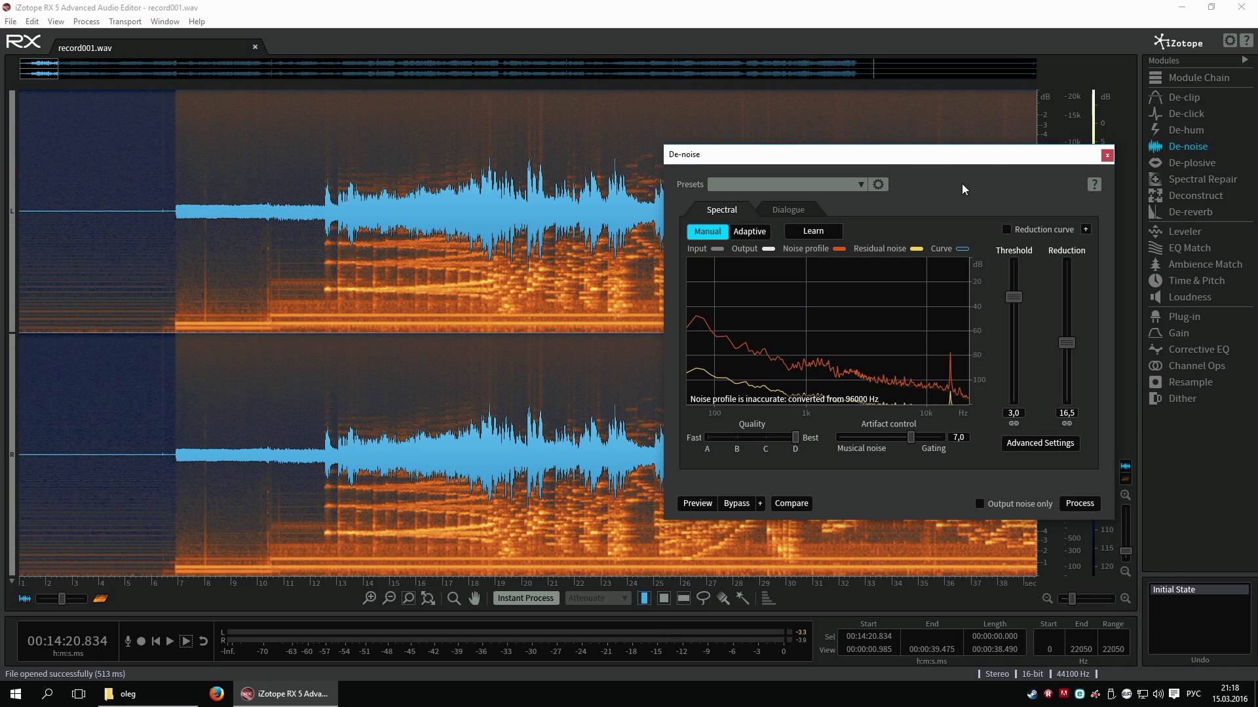
pyautogui.click(858, 185)
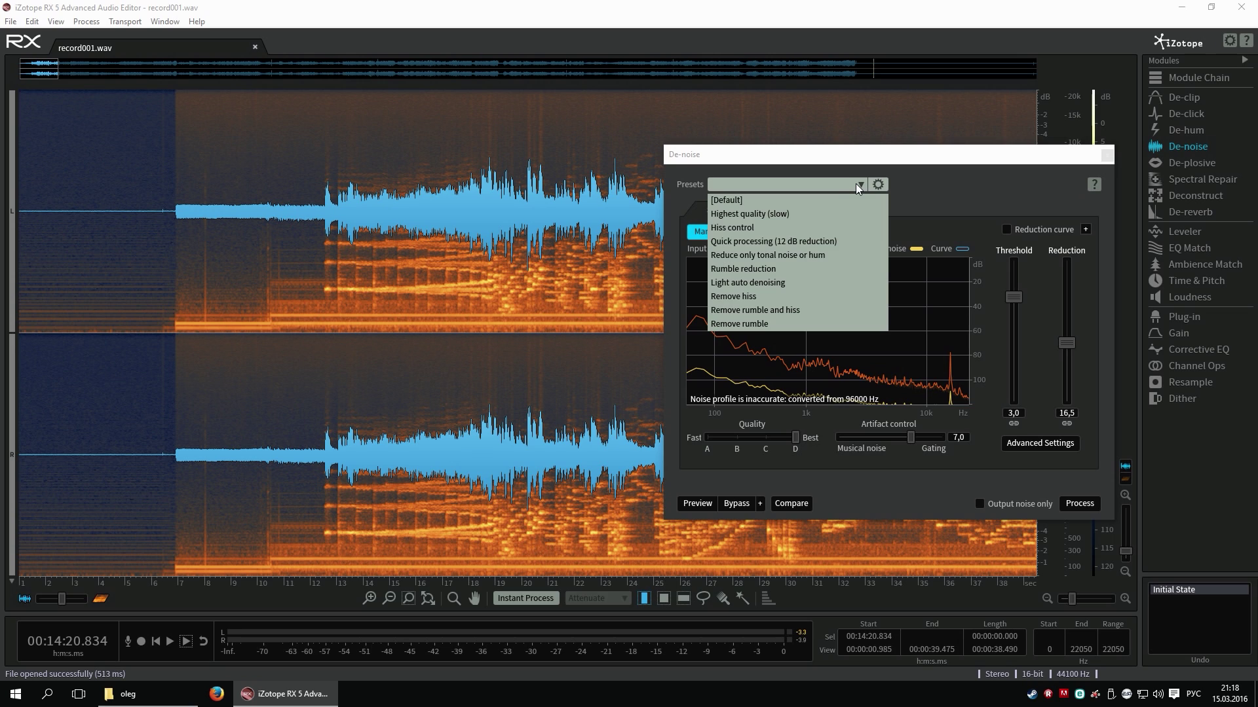
pyautogui.click(753, 215)
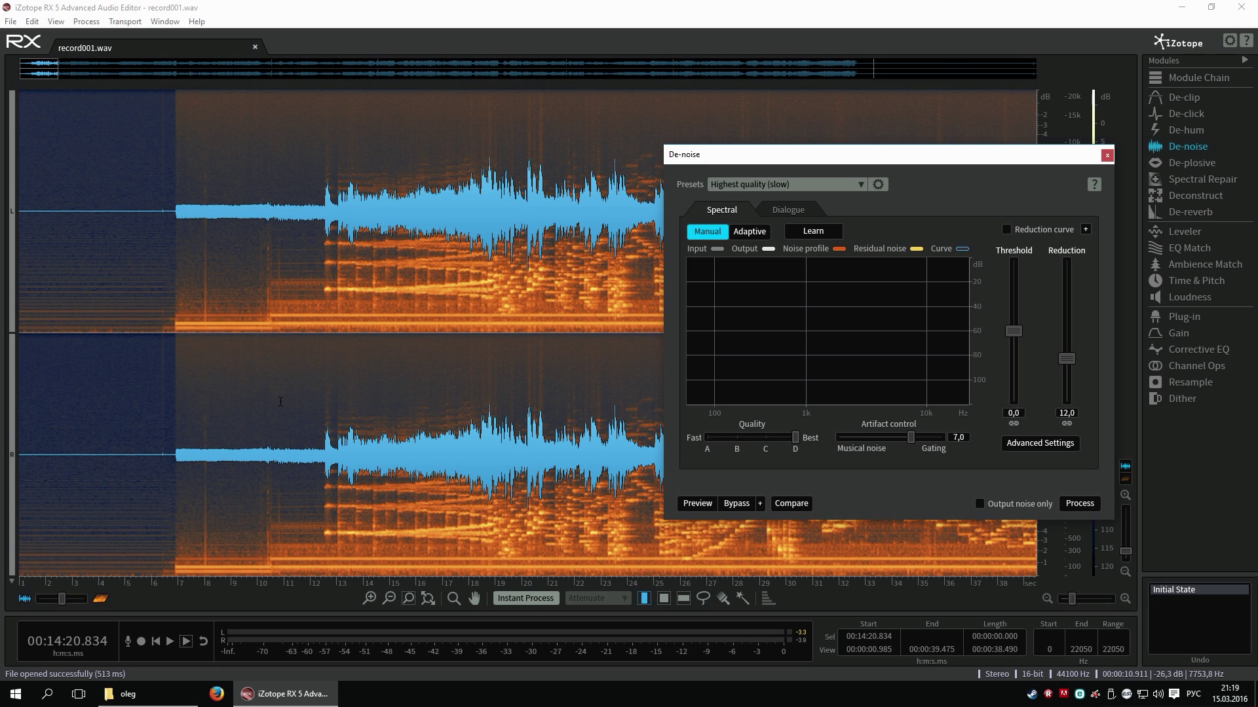
# - Select the noise-only passage before the music, about 10.8 to 12.2 s, audition it and learn its spectral noise profile
pyautogui.moveTo(280, 403); pyautogui.dragTo(317, 410)
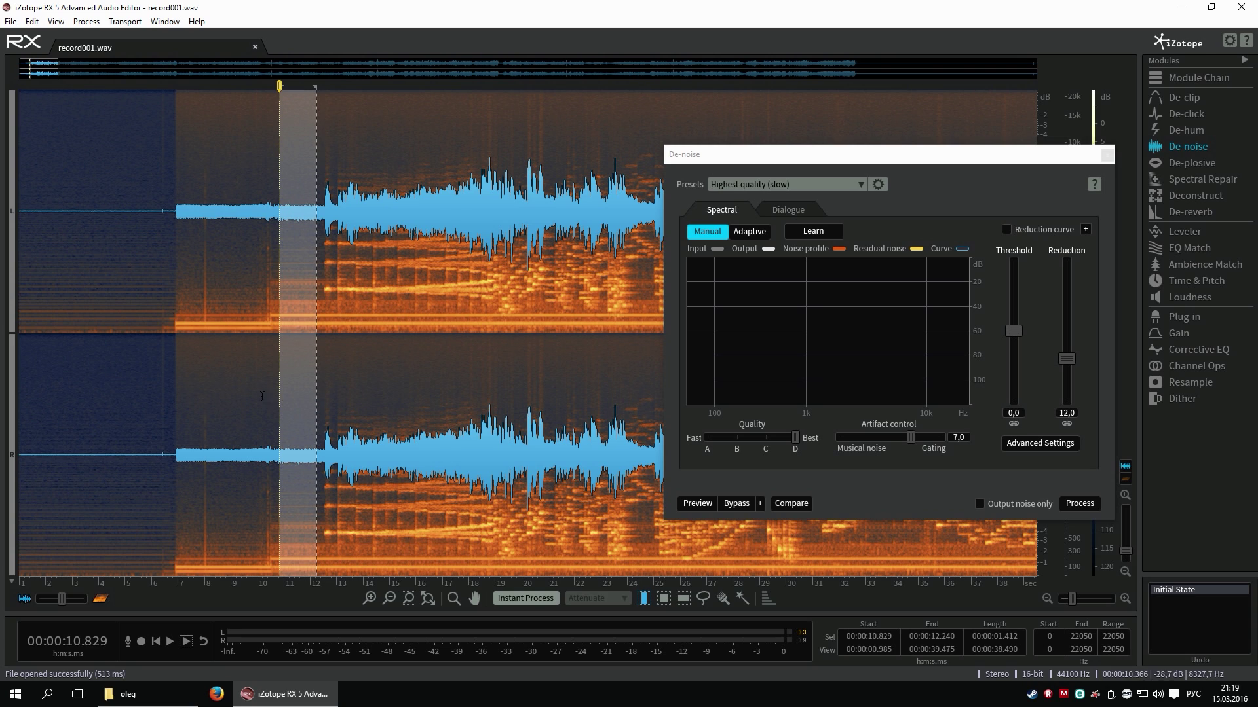
pyautogui.press('space')
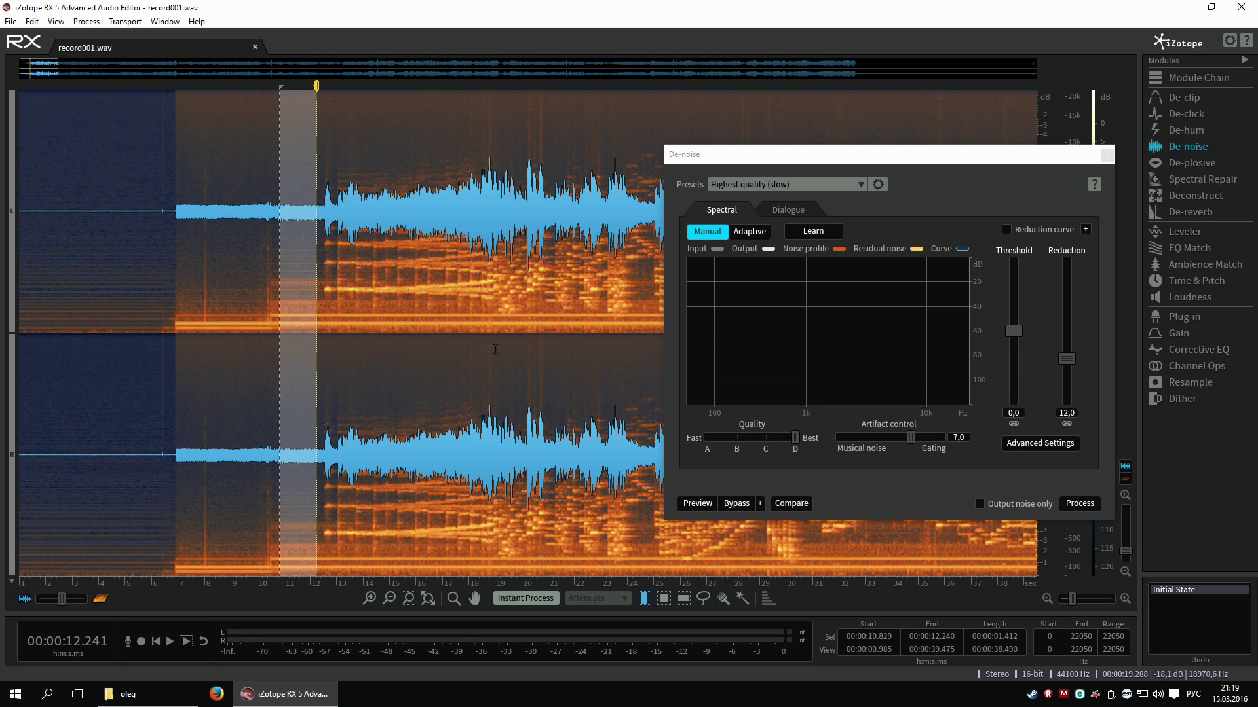
pyautogui.click(834, 237)
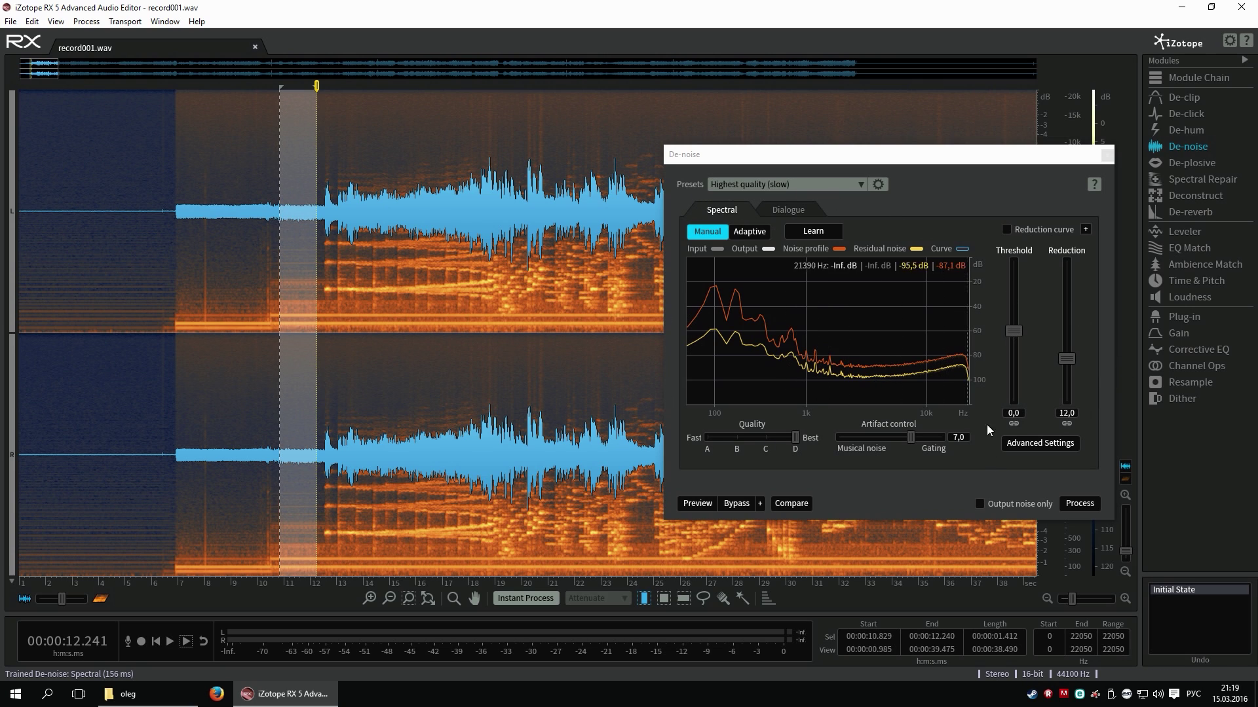
# - Test De-noise with the preset's threshold and reduction on the selected passage by ear, and undo the processing
pyautogui.click(1070, 506)
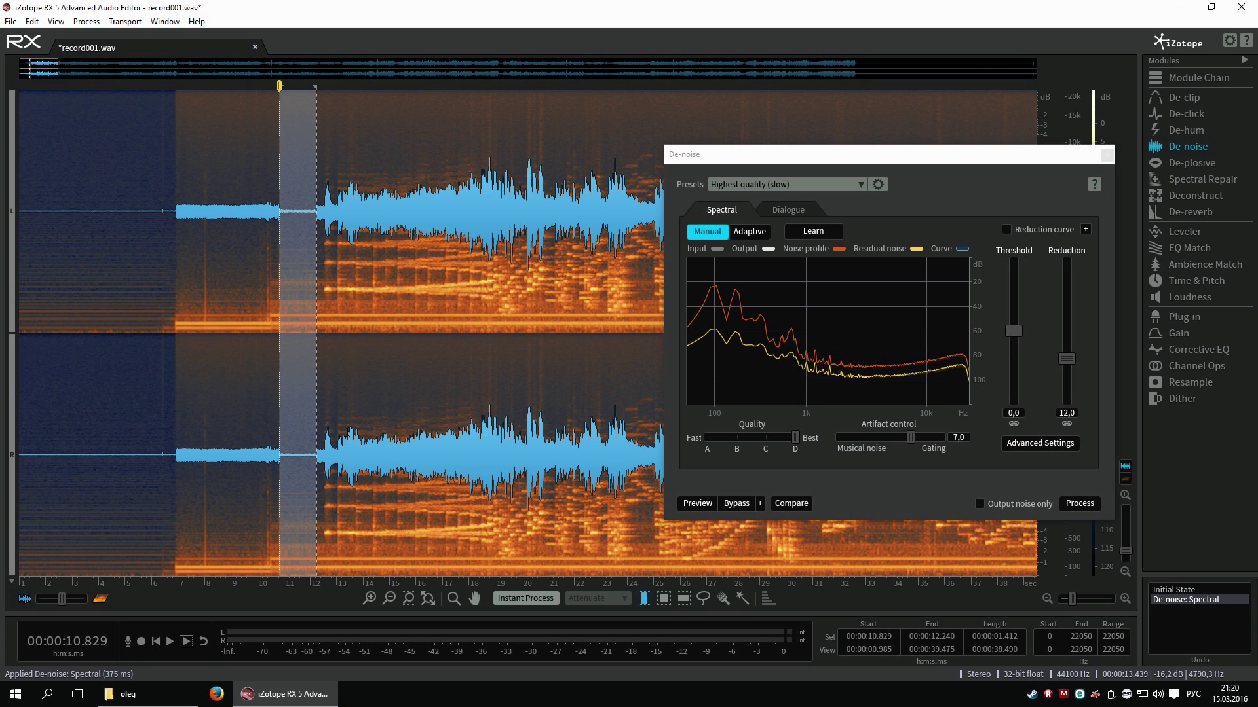
pyautogui.press('space')
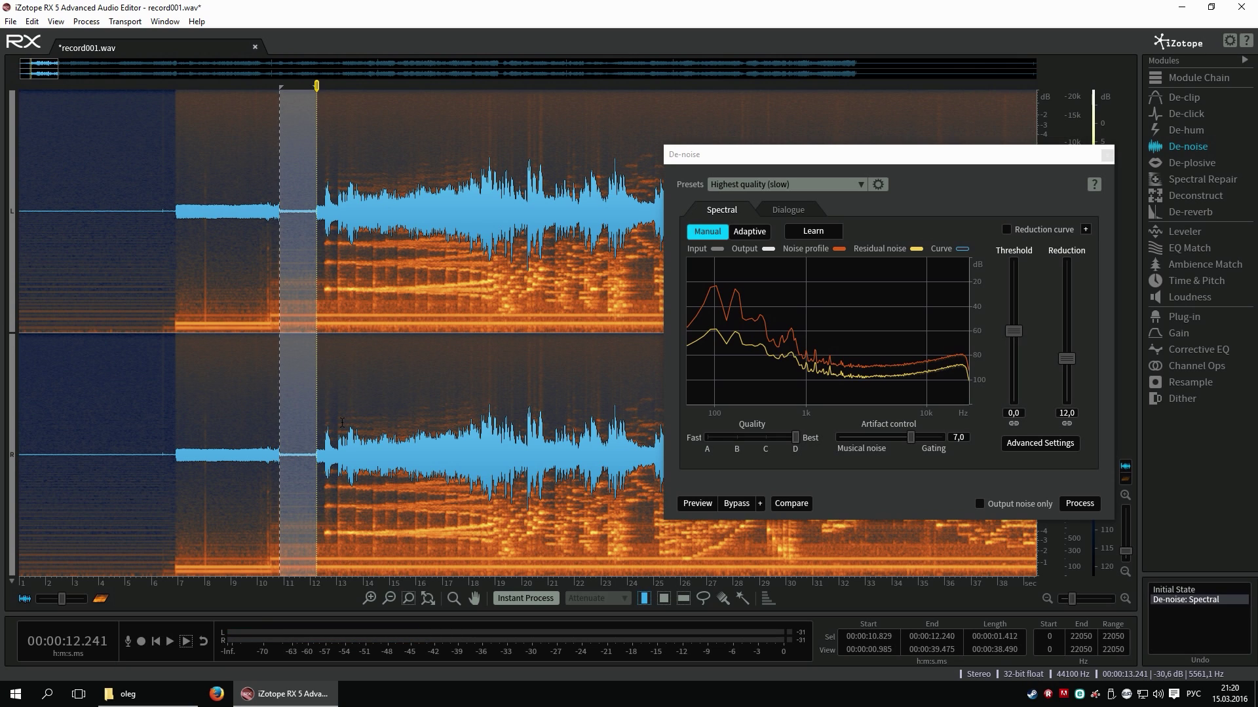
pyautogui.press('space')
pyautogui.hotkey('ctrl', 'z')
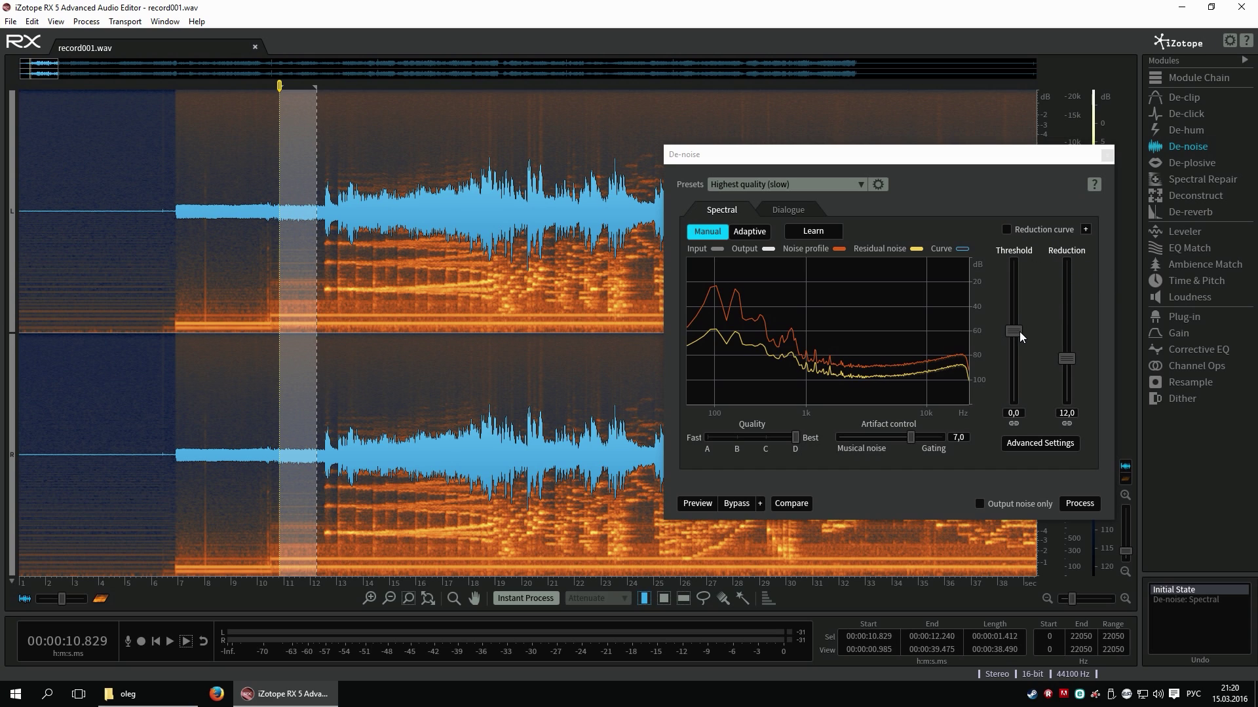
# - Set the De-noise threshold to 3.0 dB and the reduction to 15.0 dB
pyautogui.moveTo(1015, 328); pyautogui.dragTo(1015, 309)
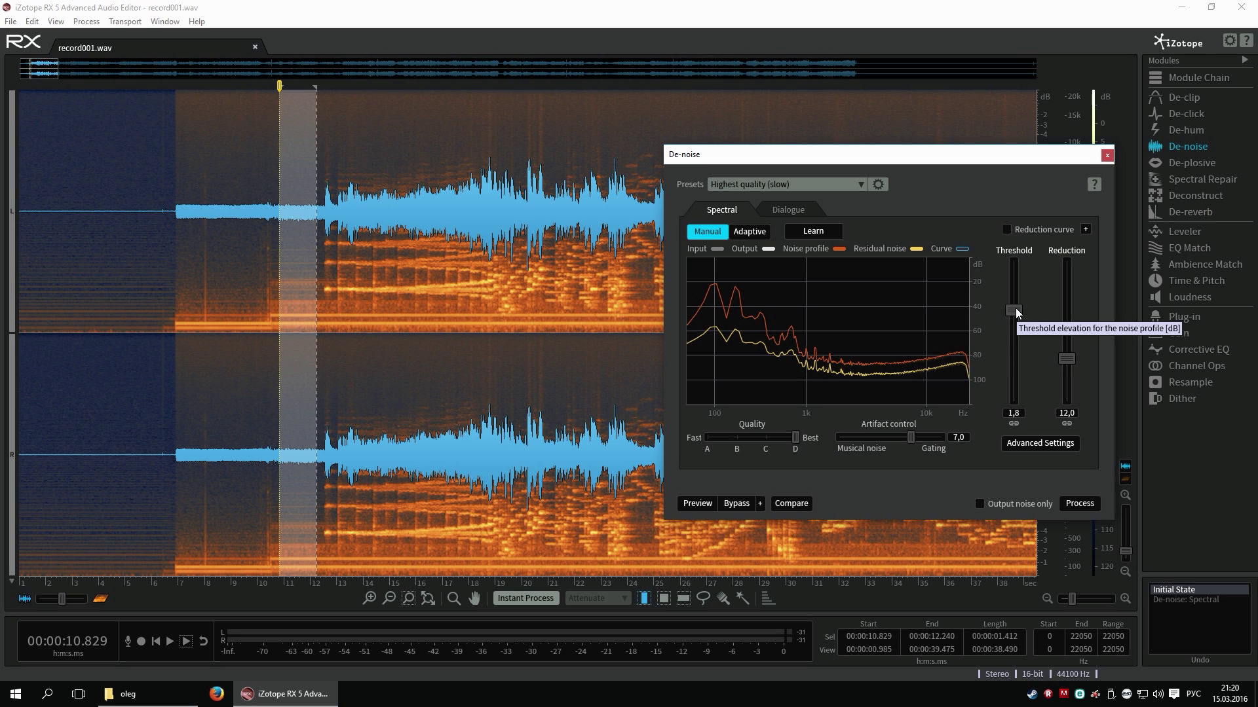
pyautogui.moveTo(1018, 313); pyautogui.dragTo(1018, 300)
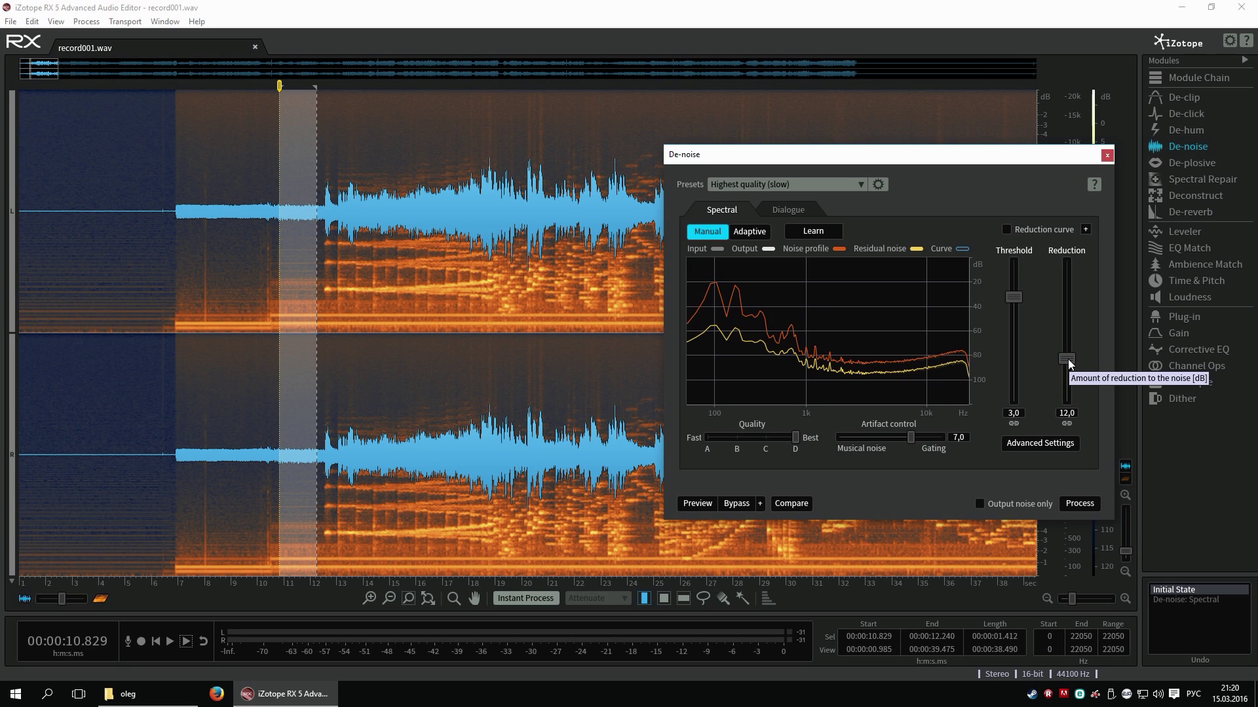
pyautogui.moveTo(1069, 362); pyautogui.dragTo(1067, 348)
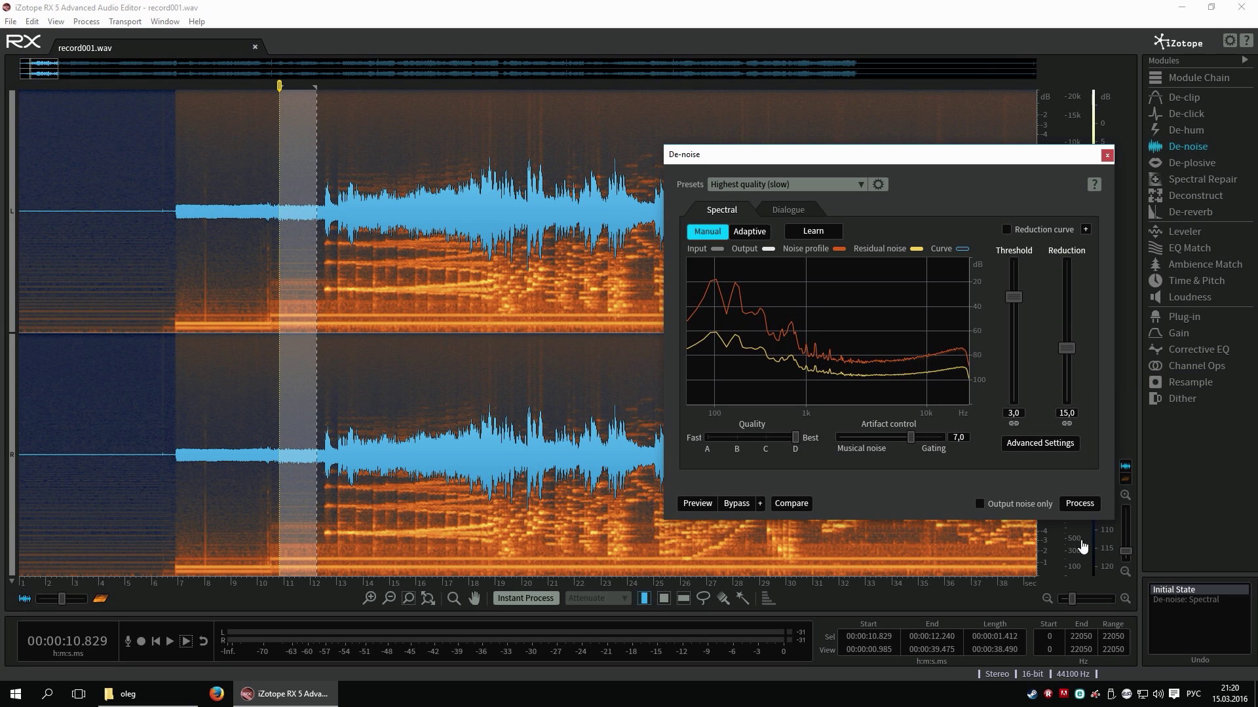
# - Test the adjusted De-noise settings by processing and auditioning the selected noise passage, and undo the processing
pyautogui.click(1080, 504)
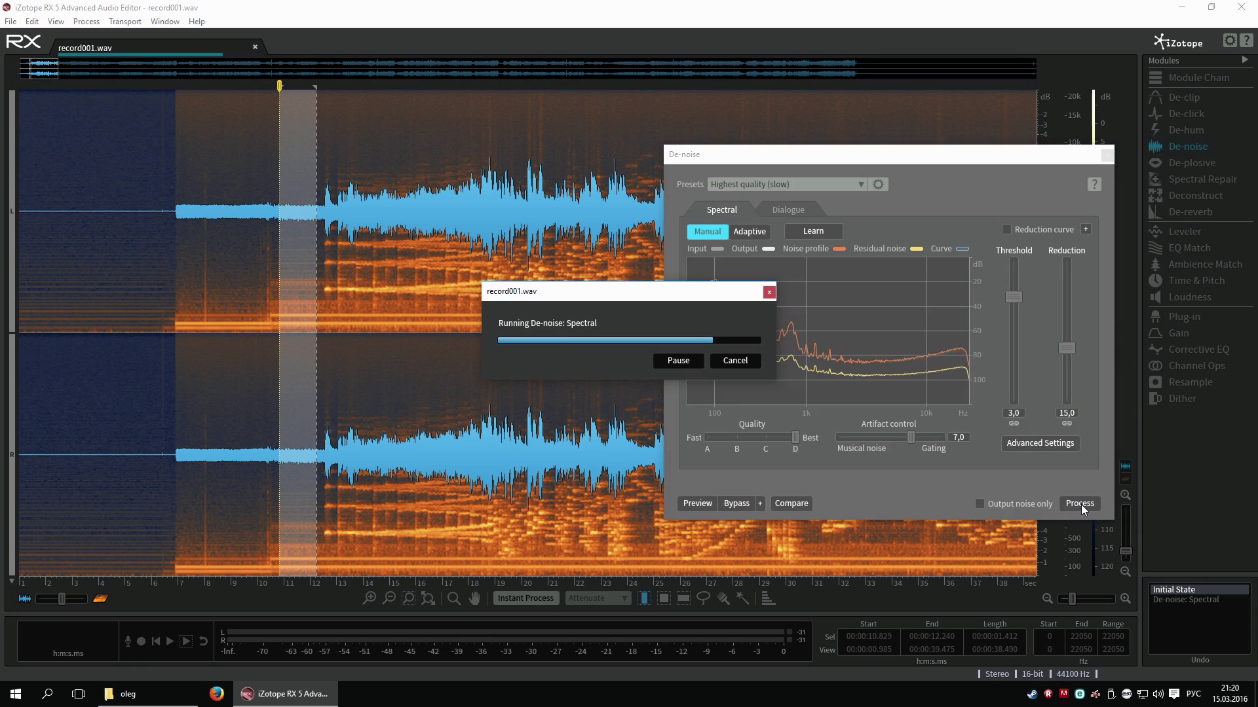
pyautogui.press('space')
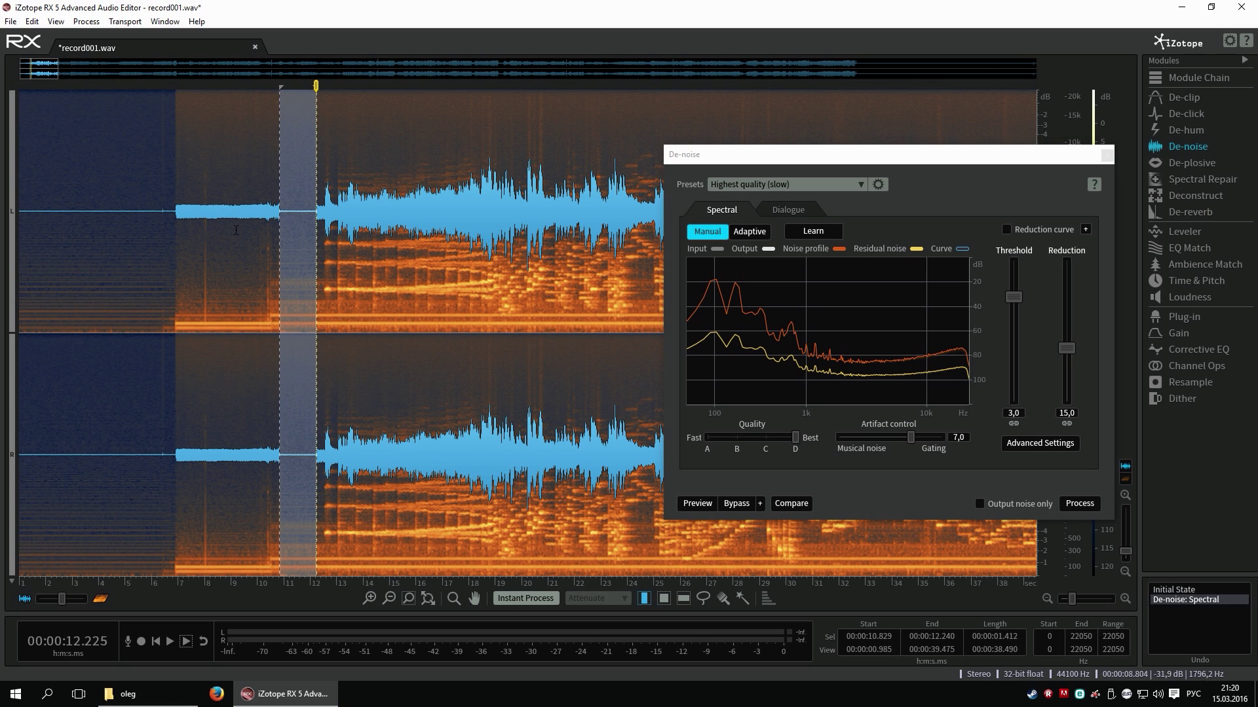
pyautogui.moveTo(316, 85); pyautogui.dragTo(279, 86)
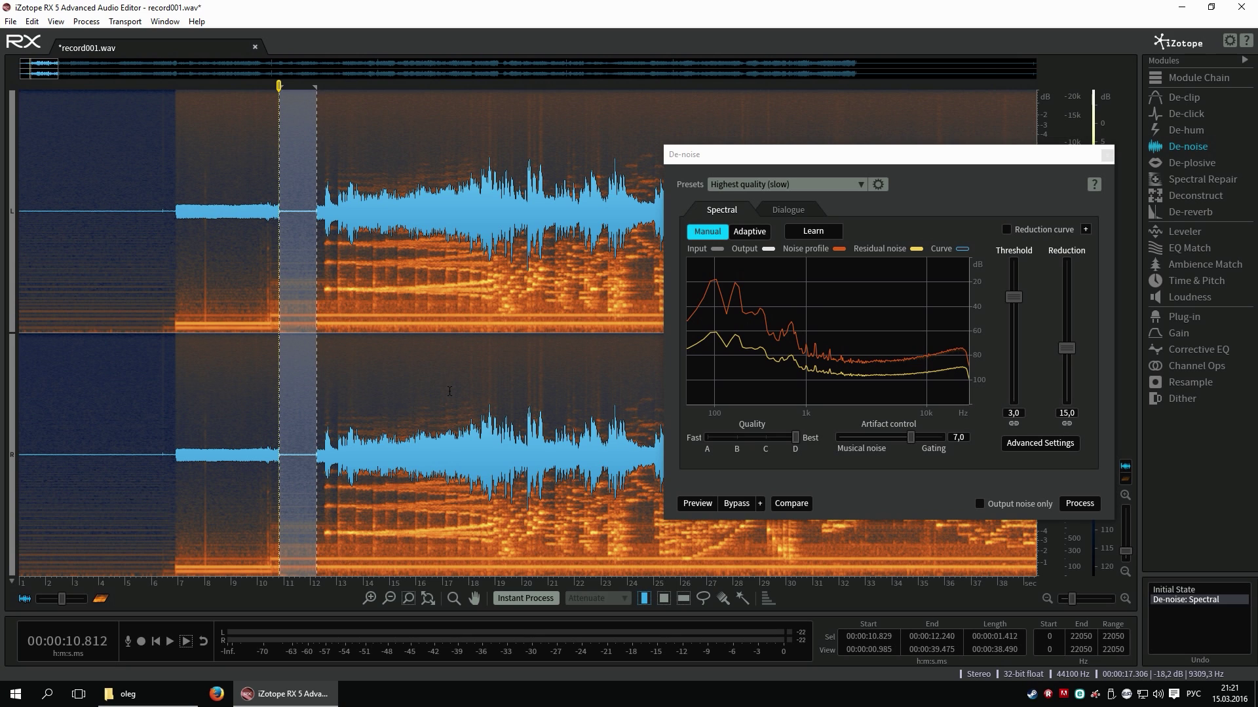
pyautogui.press('space')
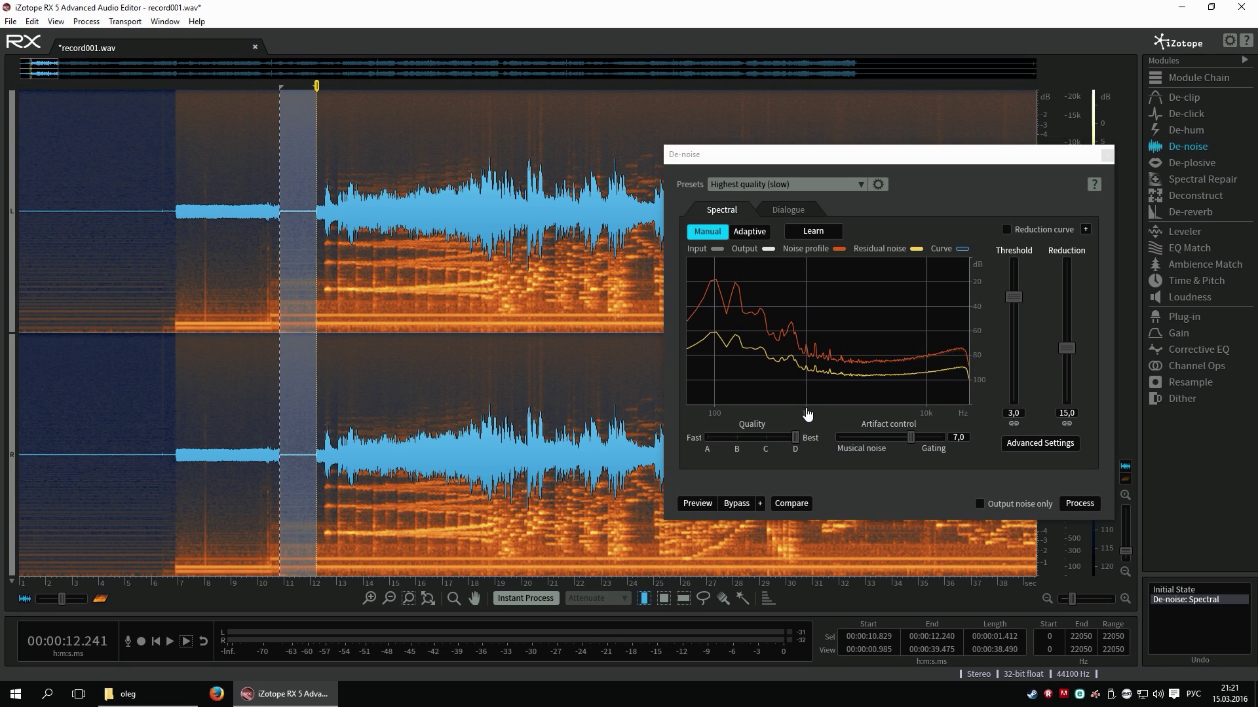
pyautogui.hotkey('ctrl', 'z')
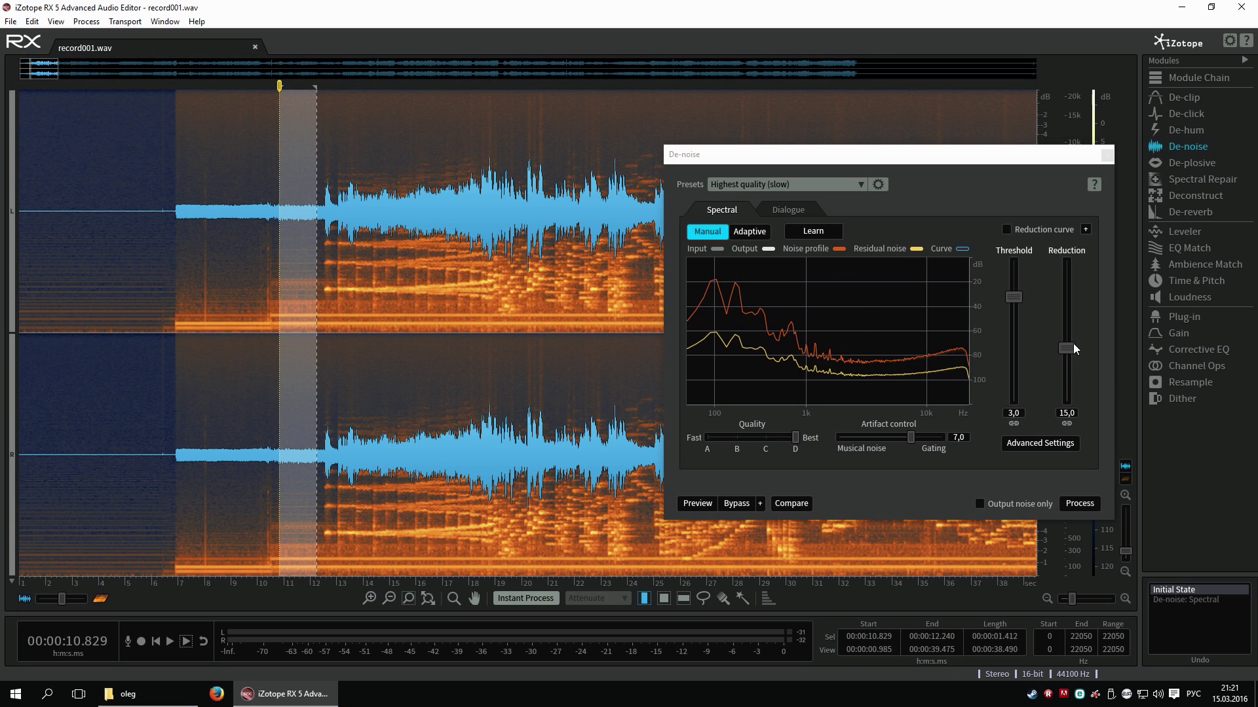
# - Set the De-noise reduction to 16.5 dB, and test it on the selected passage by ear before undoing the processing
pyautogui.moveTo(1073, 347); pyautogui.dragTo(1067, 342)
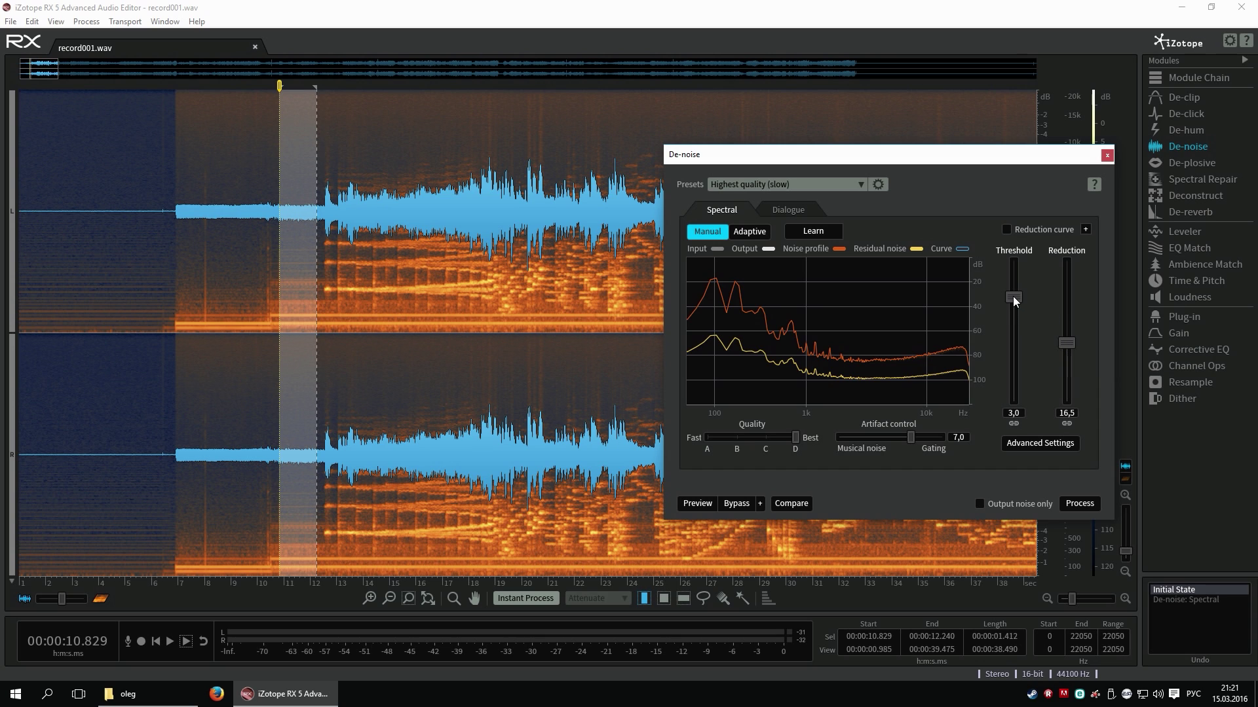
pyautogui.click(1079, 503)
pyautogui.press('space')
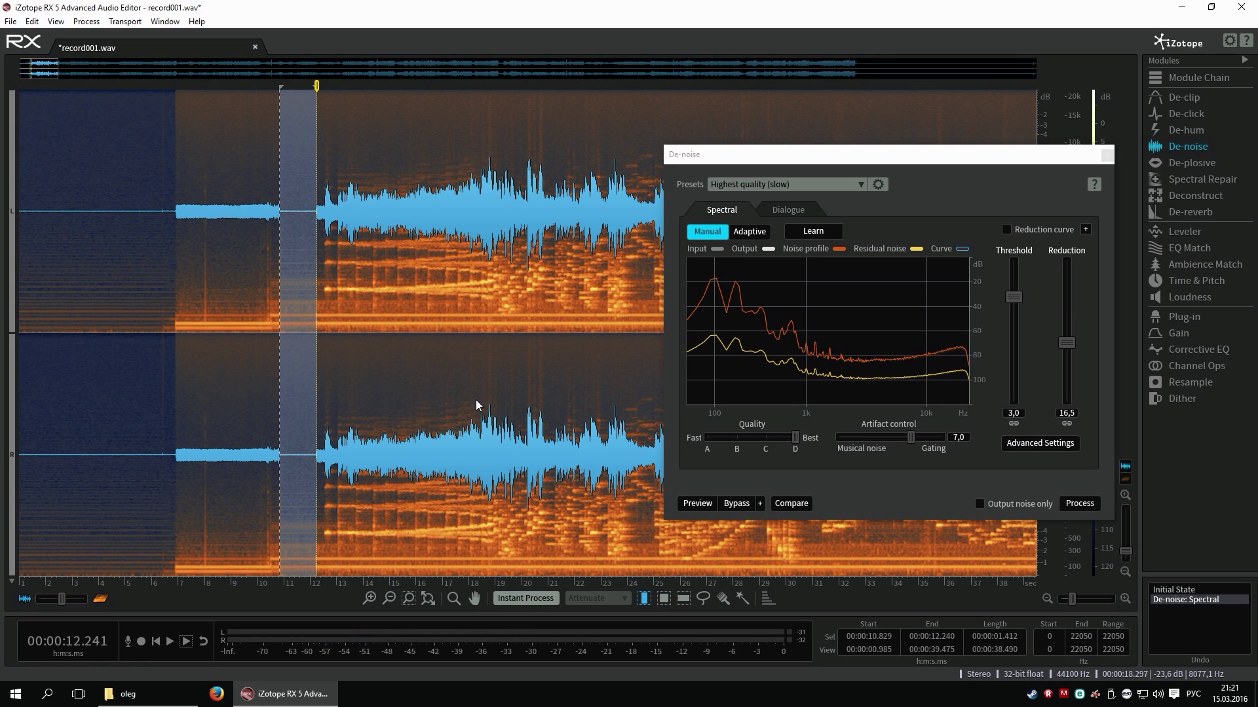
pyautogui.press('space')
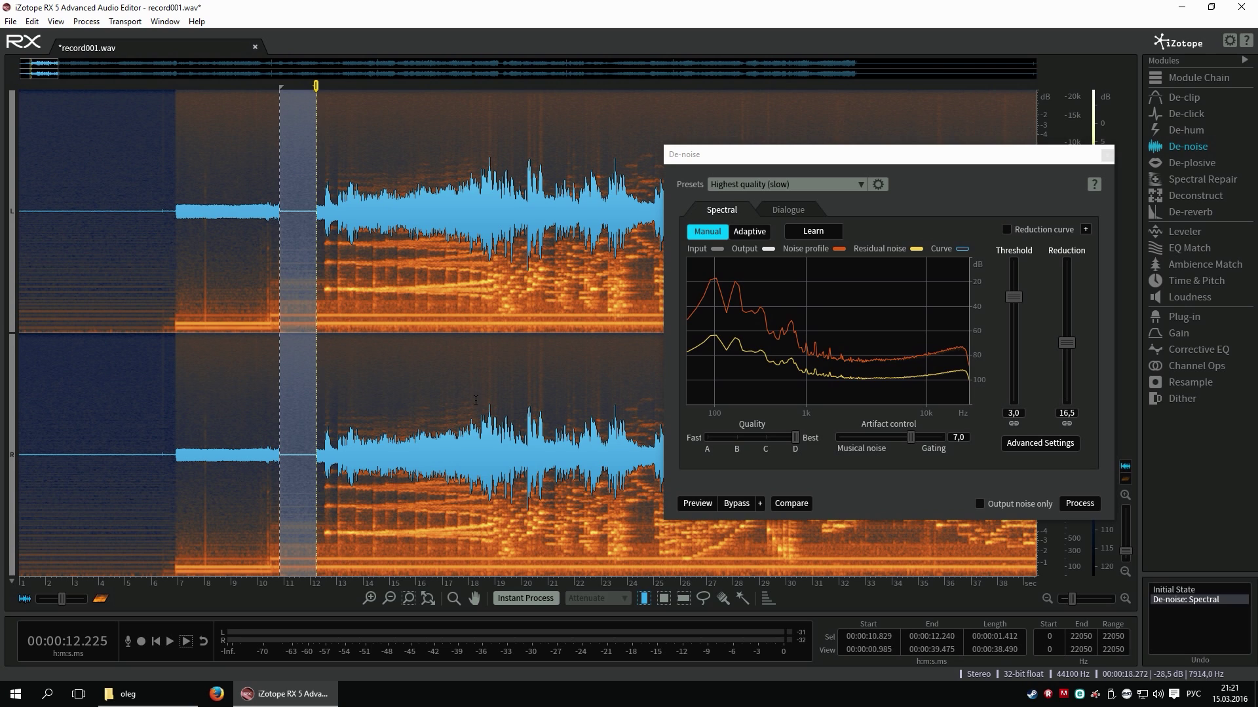
pyautogui.hotkey('ctrl', 'z')
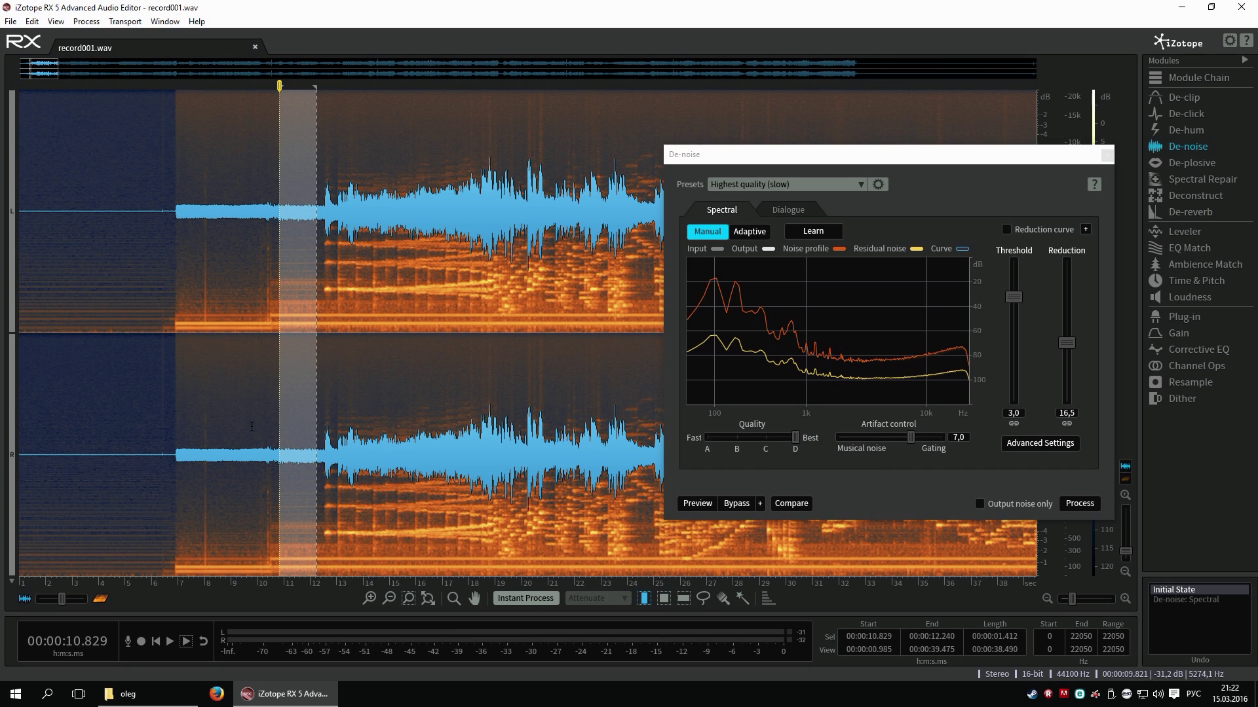
# - Clear the passage selection and process the whole recording with De-noise at 3.0 threshold and 16.5 reduction
pyautogui.click(357, 393)
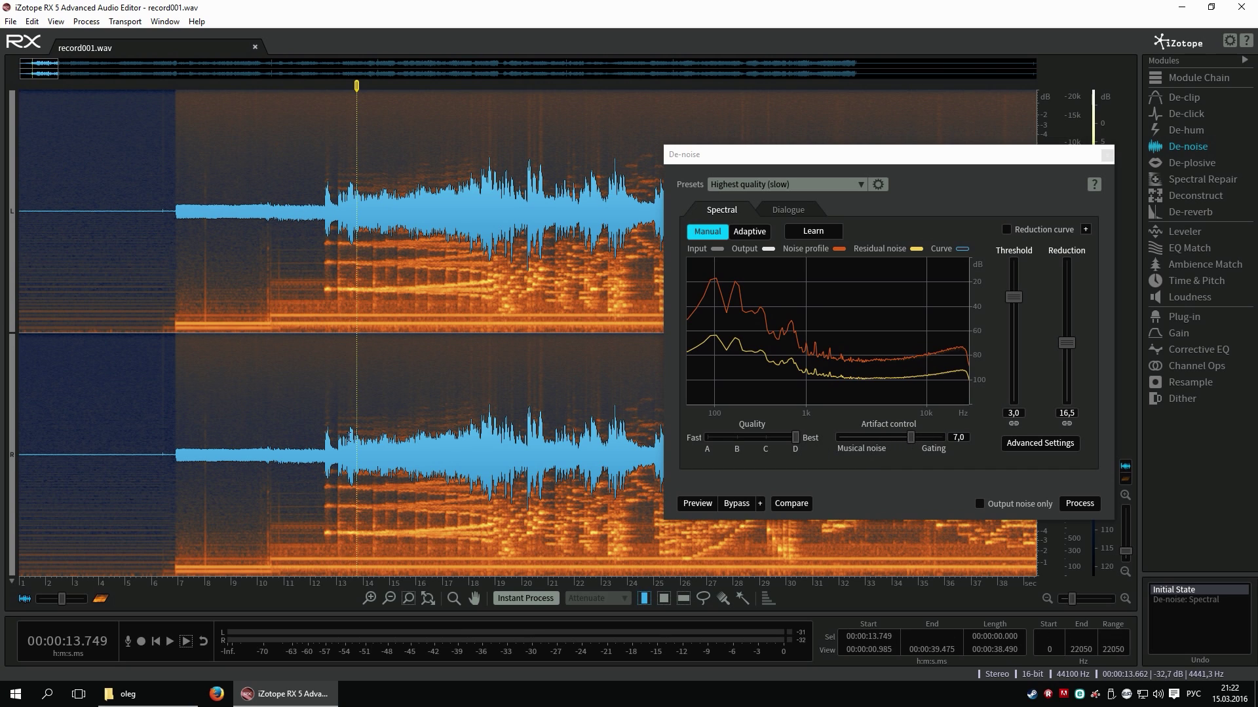
pyautogui.click(315, 440)
pyautogui.scroll(-3, 312, 440)
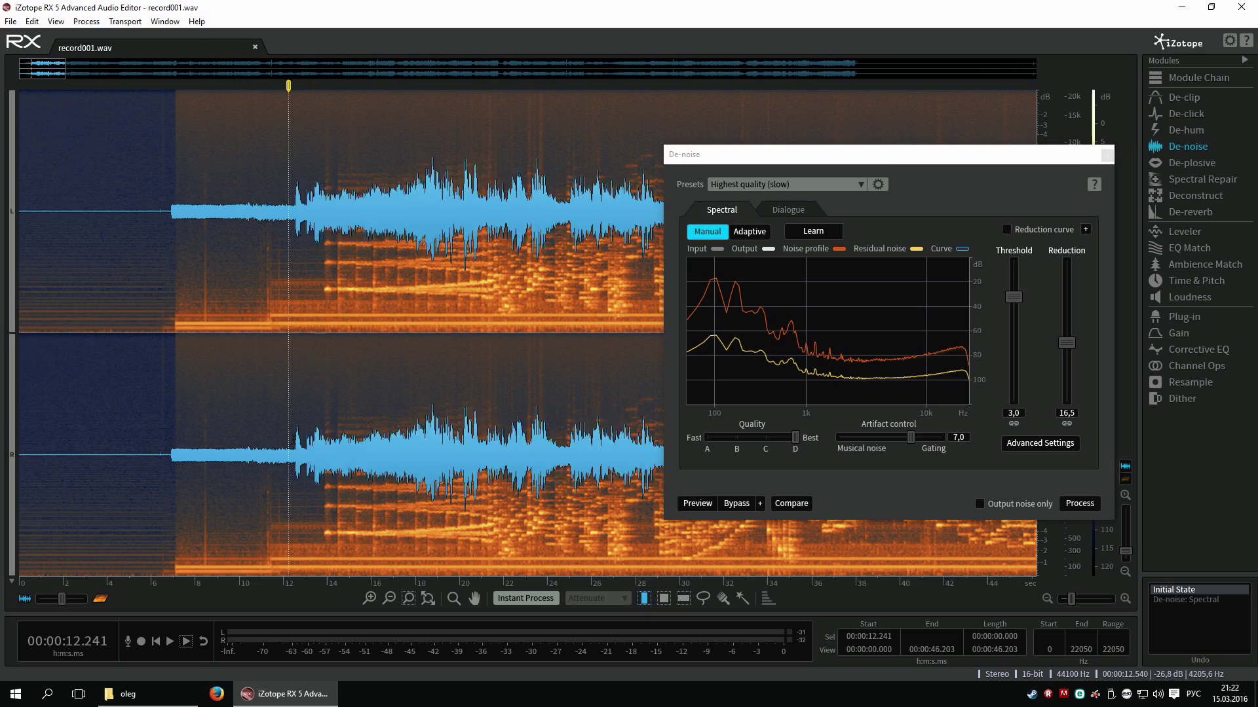
pyautogui.scroll(-3, 171, 442)
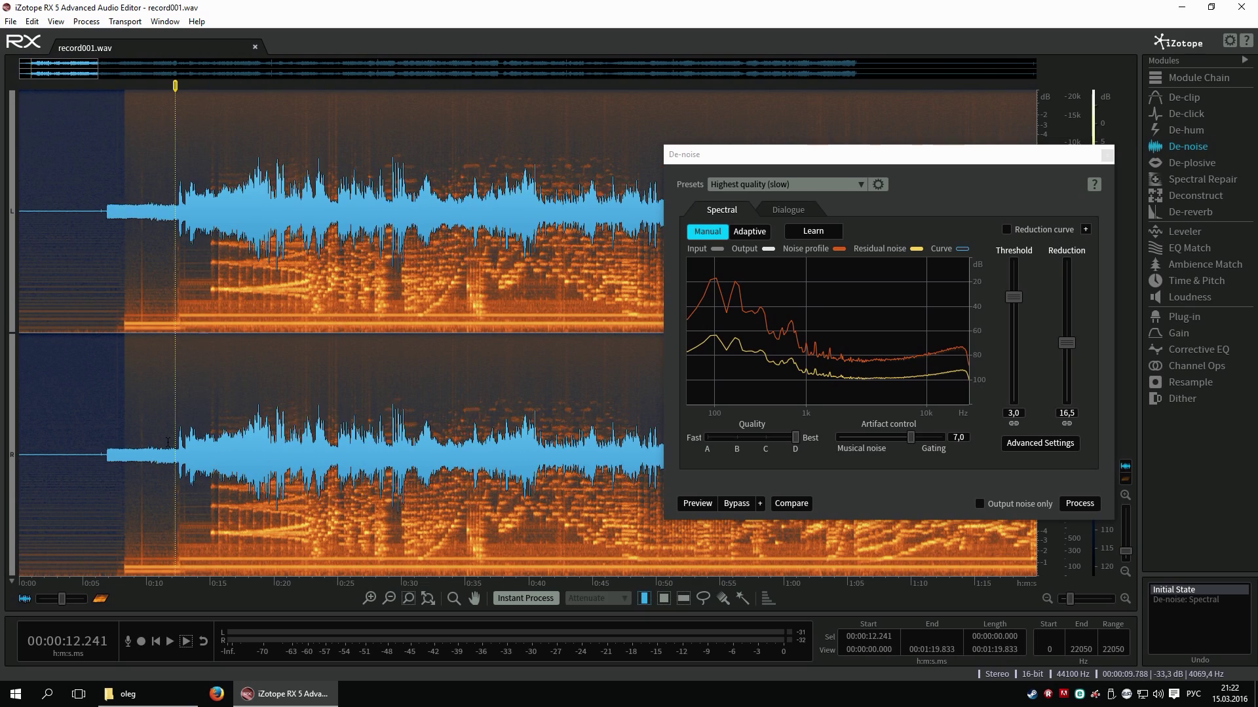
pyautogui.scroll(-4, 166, 441)
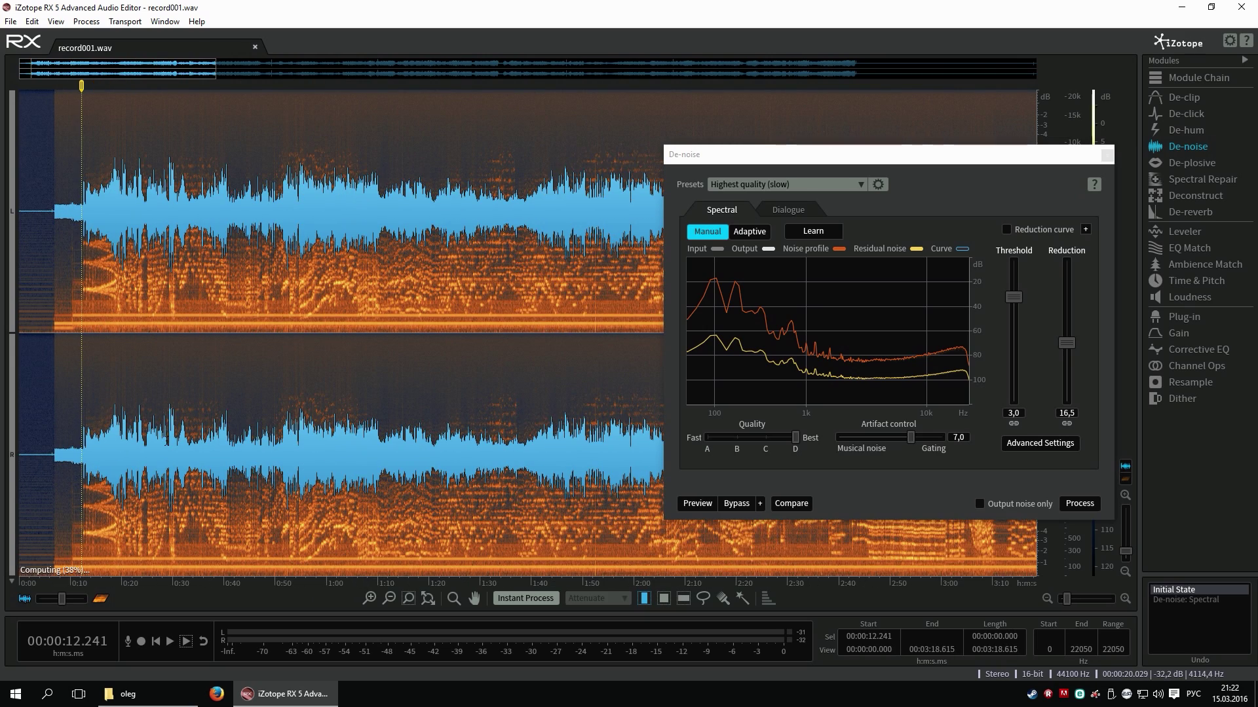
pyautogui.scroll(-3, 165, 442)
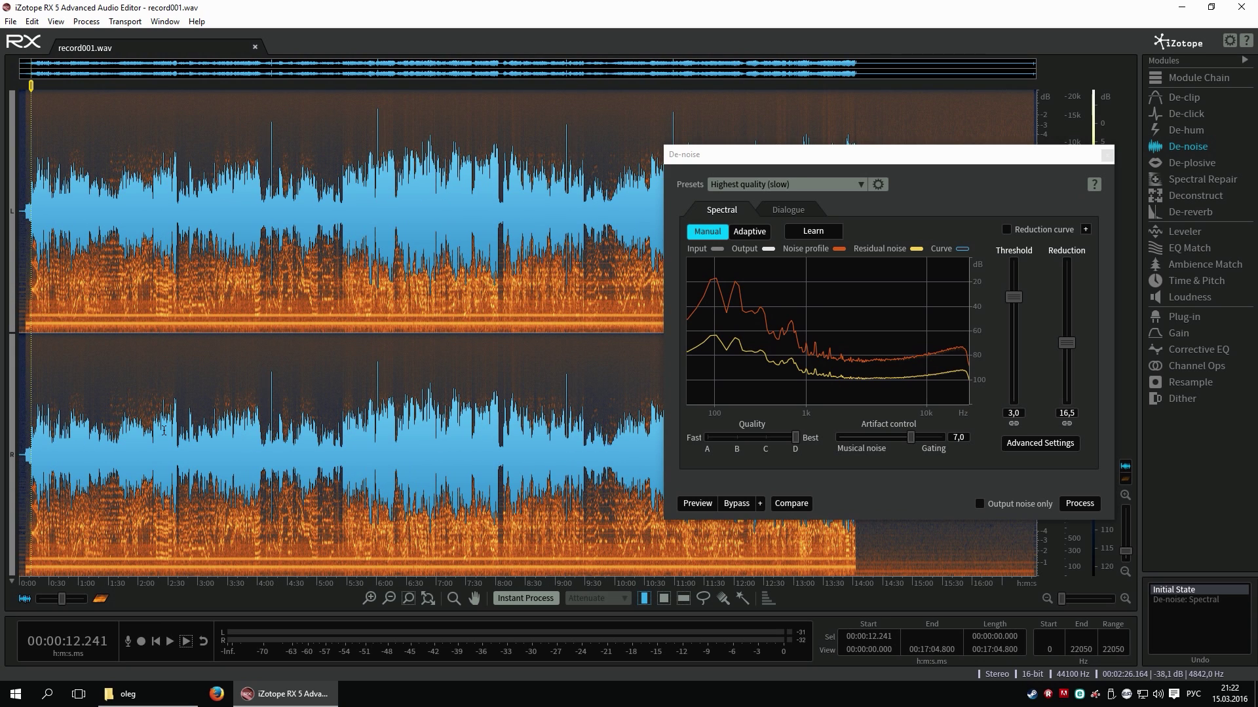
pyautogui.click(1074, 504)
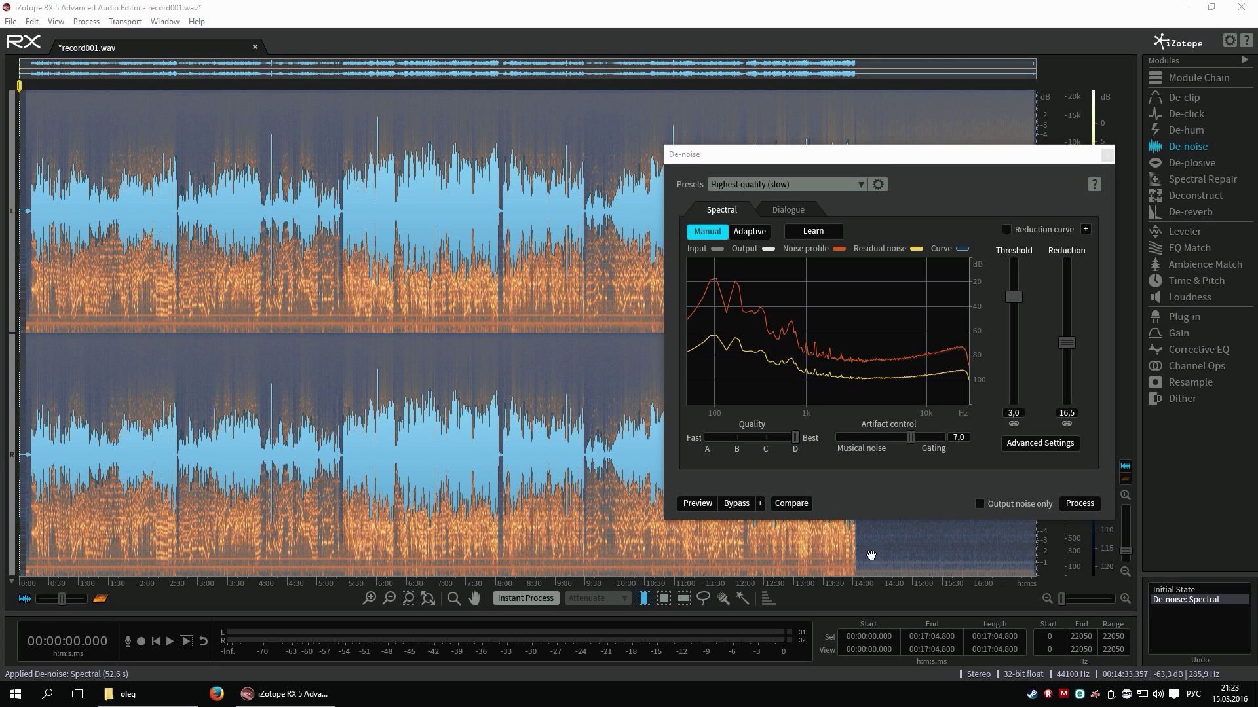
# - Play the denoised recording from about 5:35 to judge the noise reduction by ear
pyautogui.click(529, 488)
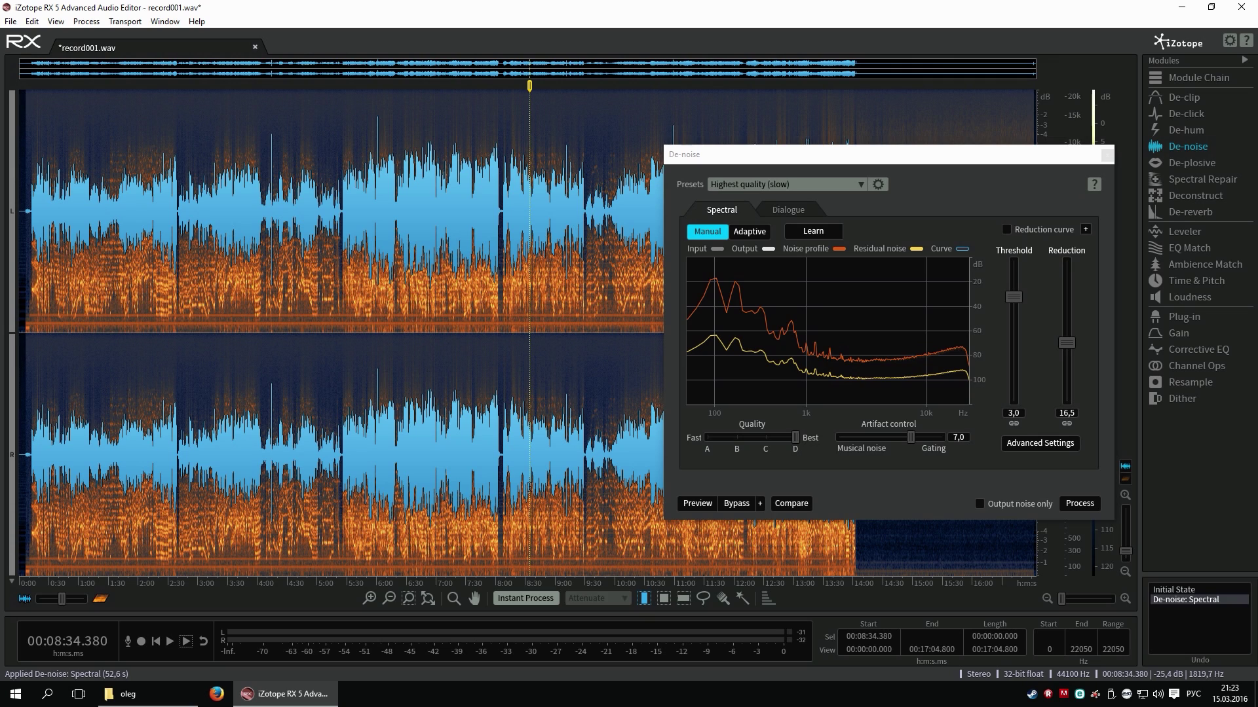
pyautogui.click(351, 499)
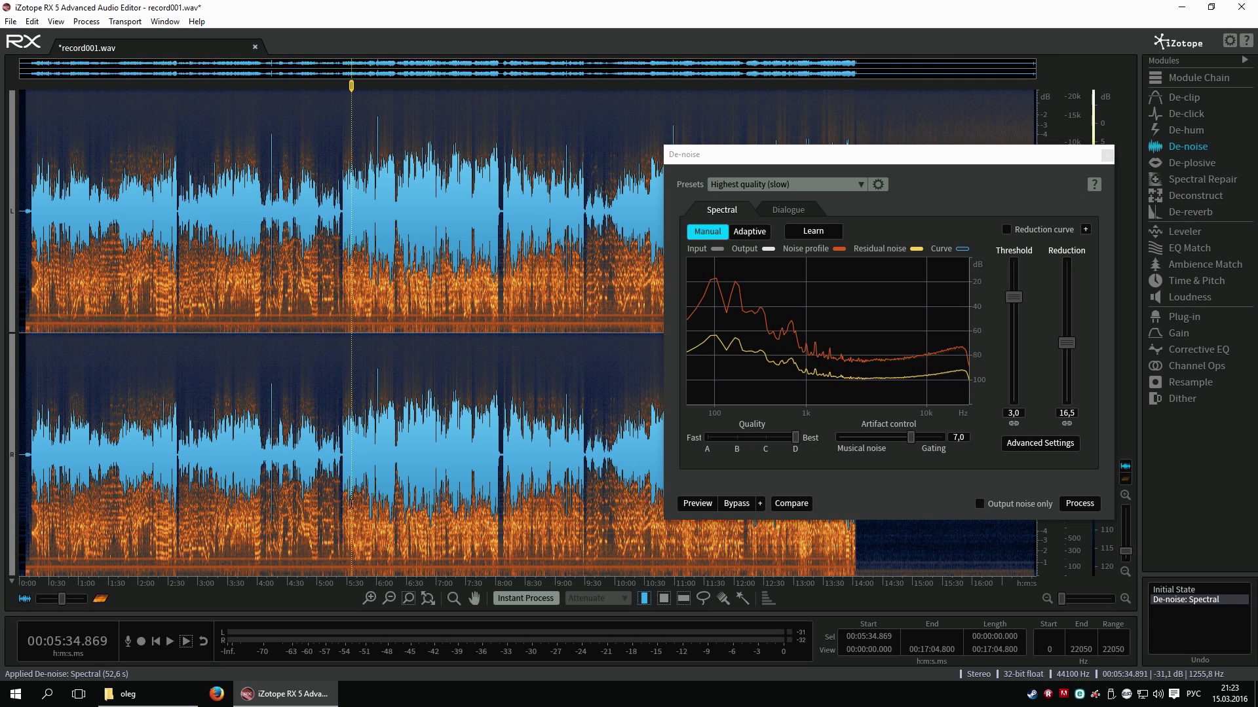
pyautogui.press('space')
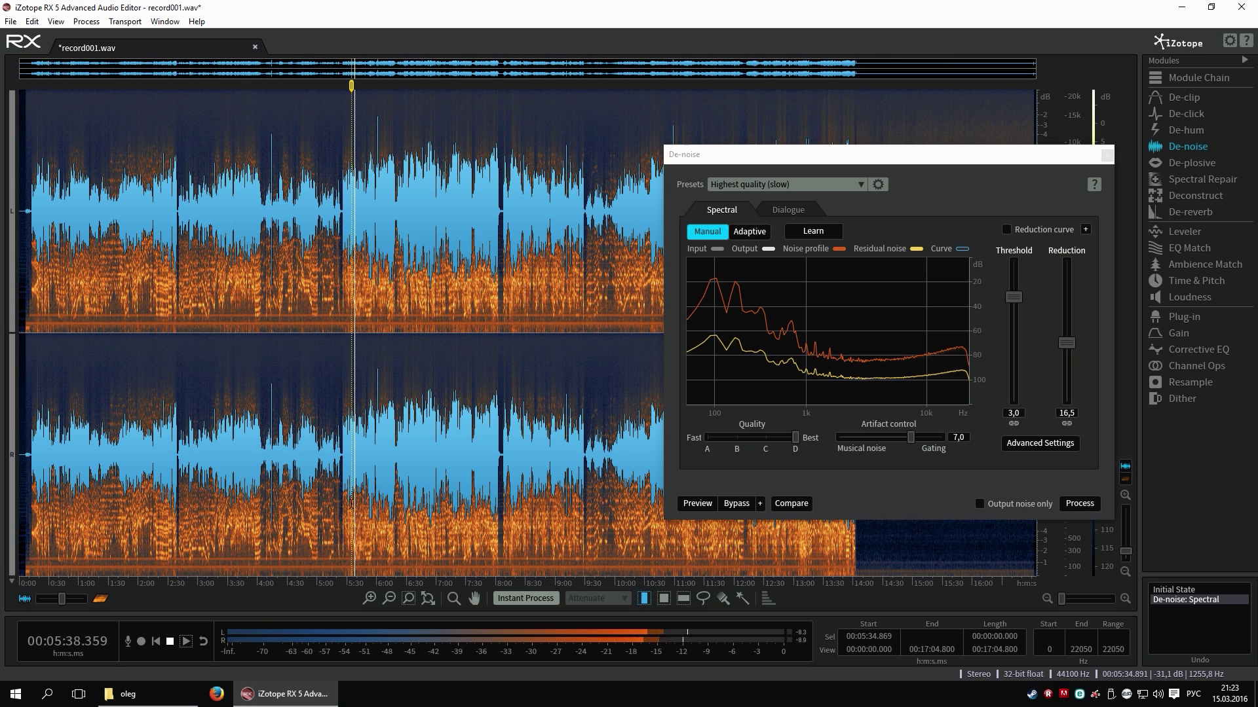
pyautogui.press('space')
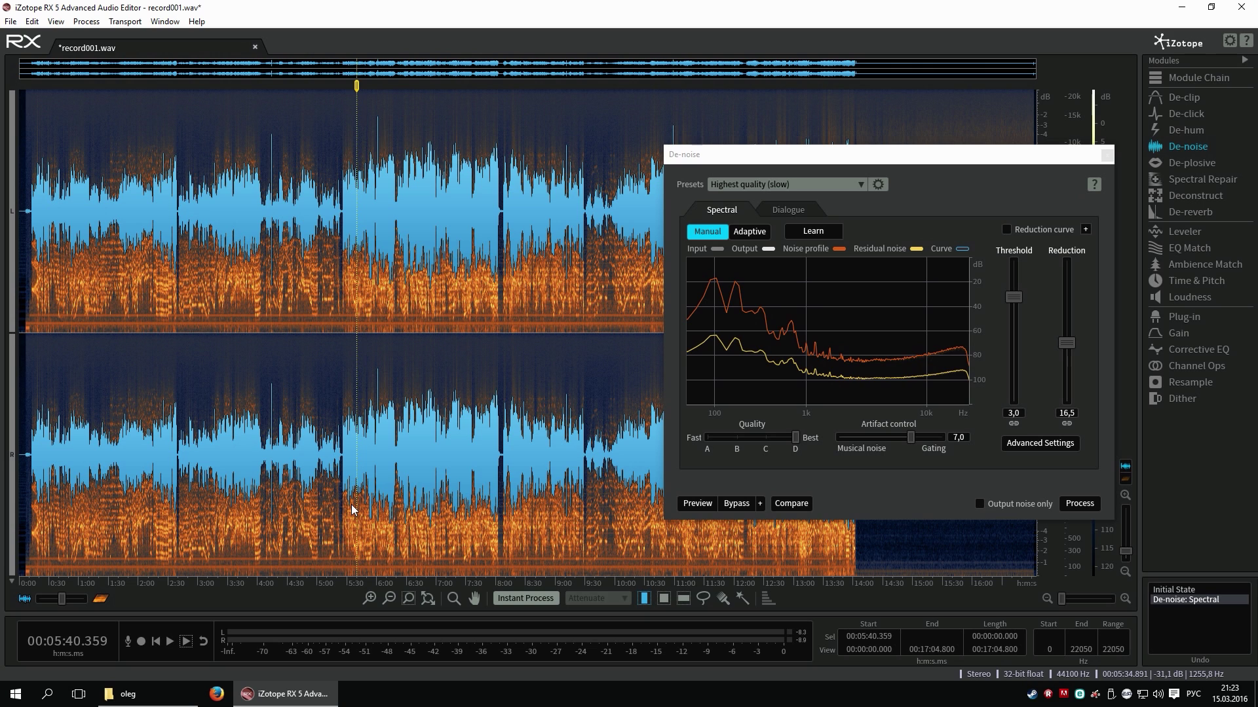
# - Undo the De-noise processing, play the original from 5:30 for comparison, and restore the denoised state from the history
pyautogui.hotkey('ctrl', 'z')
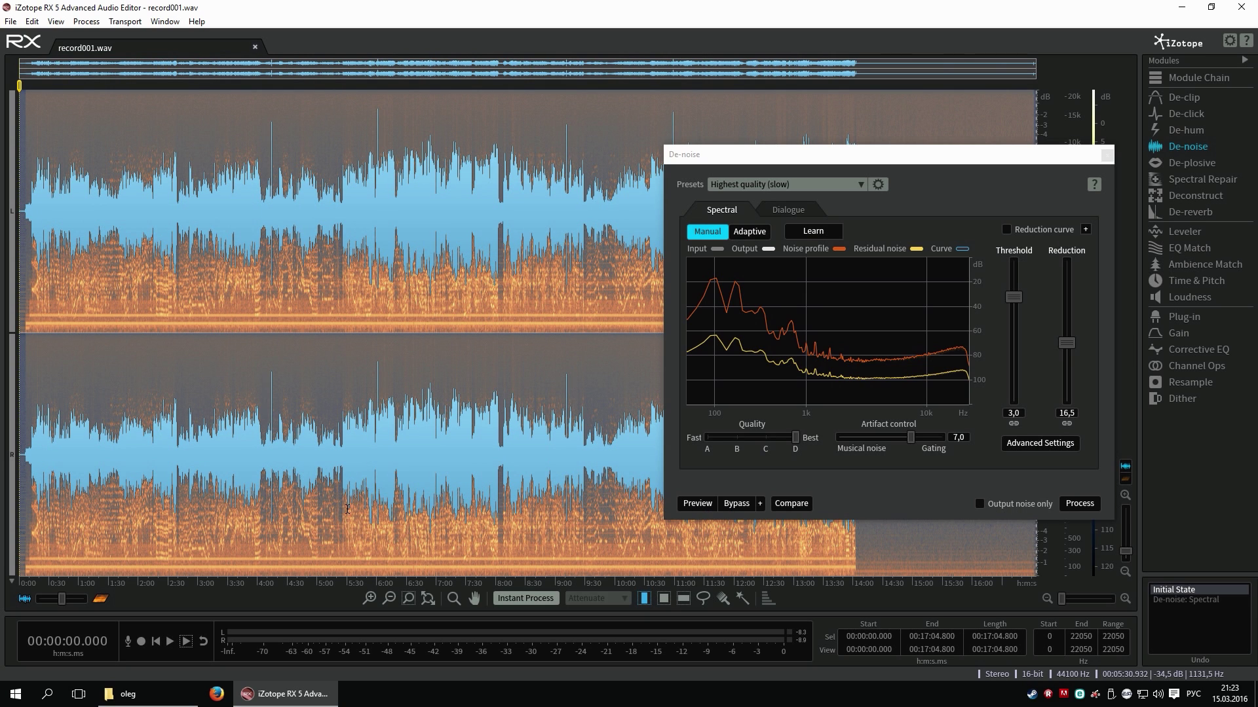
pyautogui.click(347, 509)
pyautogui.press('space')
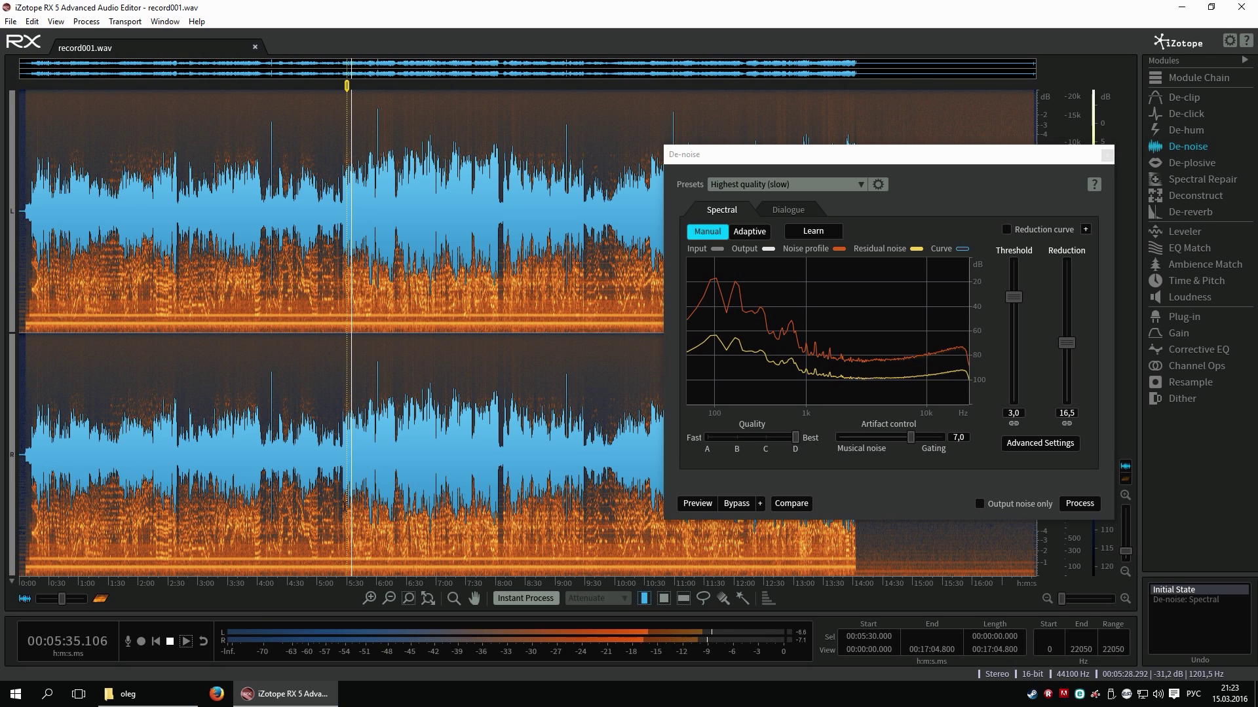
pyautogui.press('space')
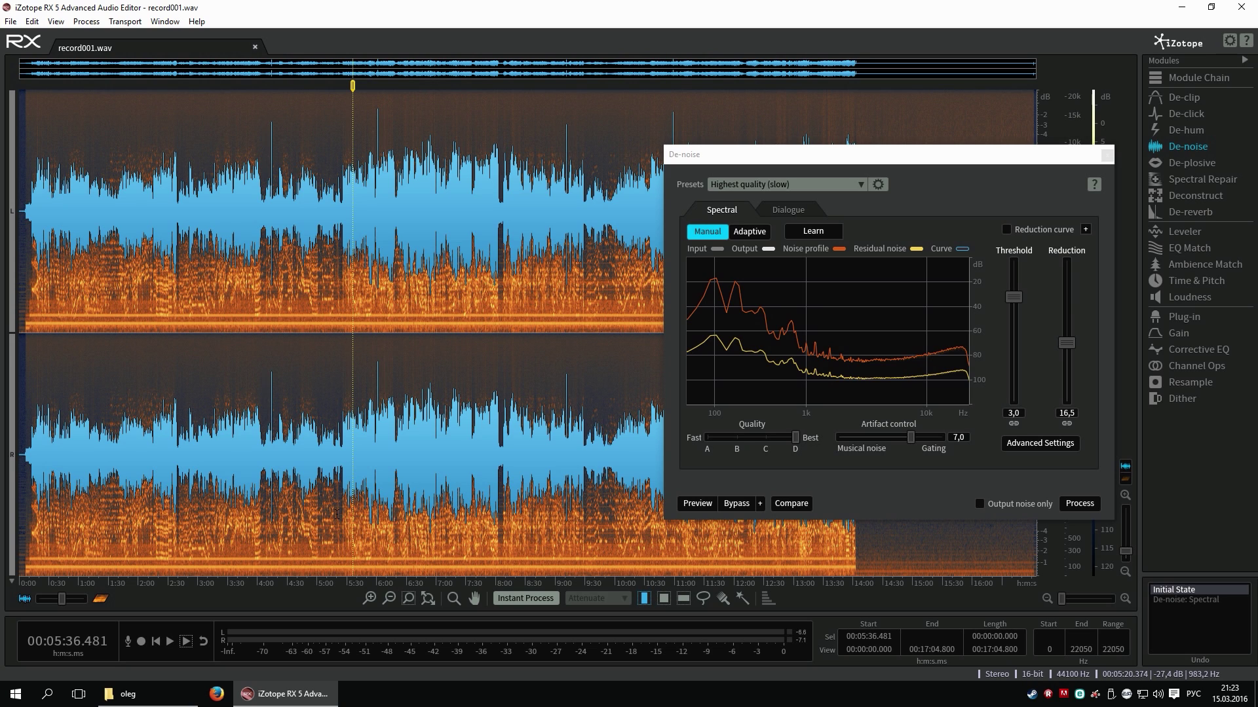
pyautogui.click(1183, 601)
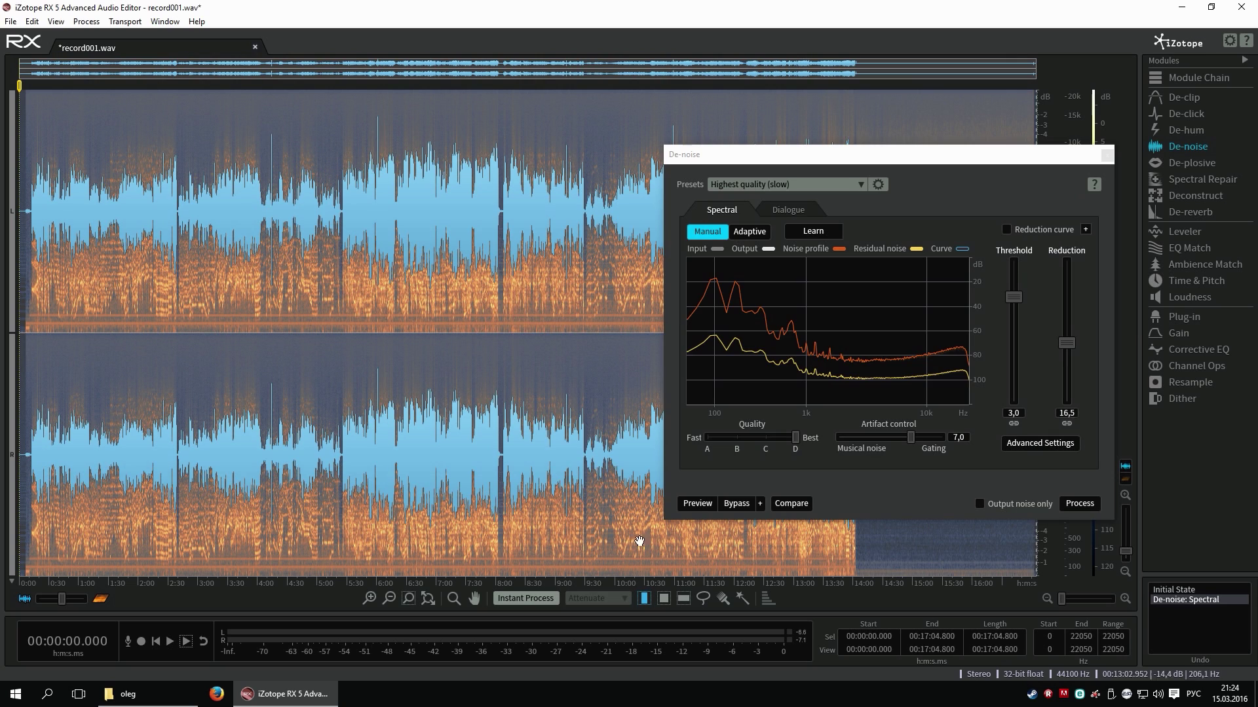
# - Replay the denoised recording from about 5:34 to compare it with the original, and close De-noise
pyautogui.click(346, 533)
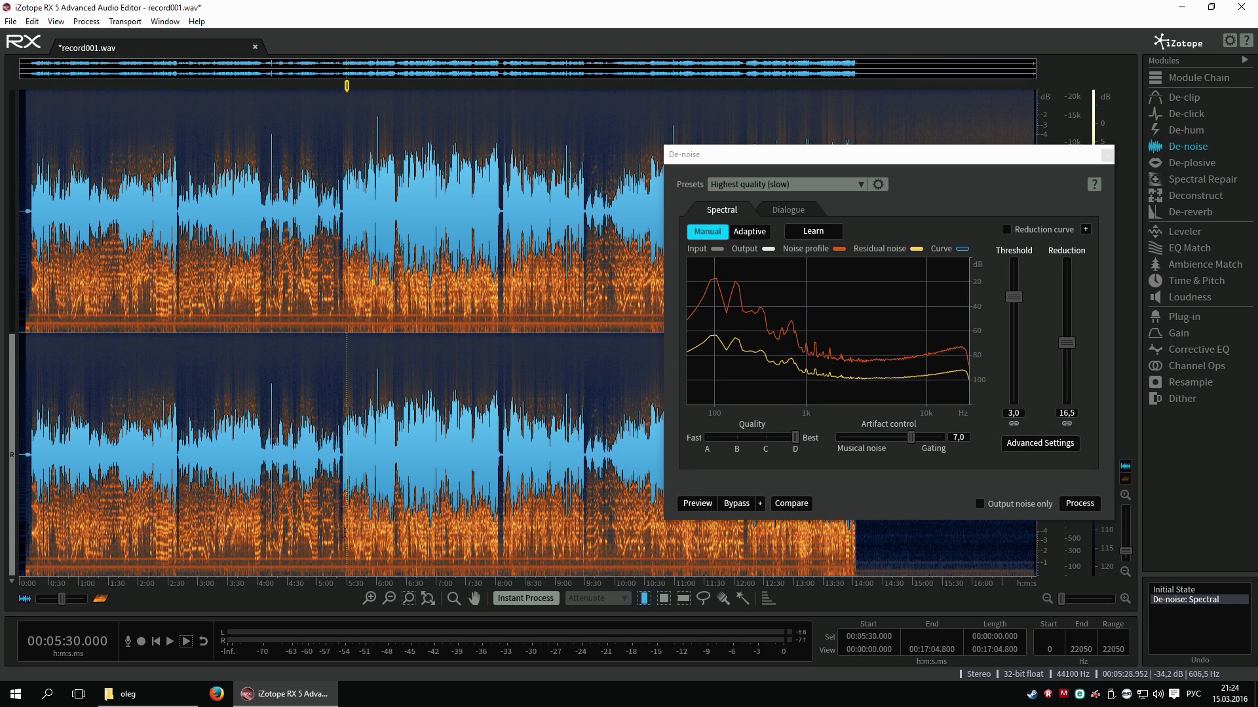
pyautogui.click(351, 347)
pyautogui.press('space')
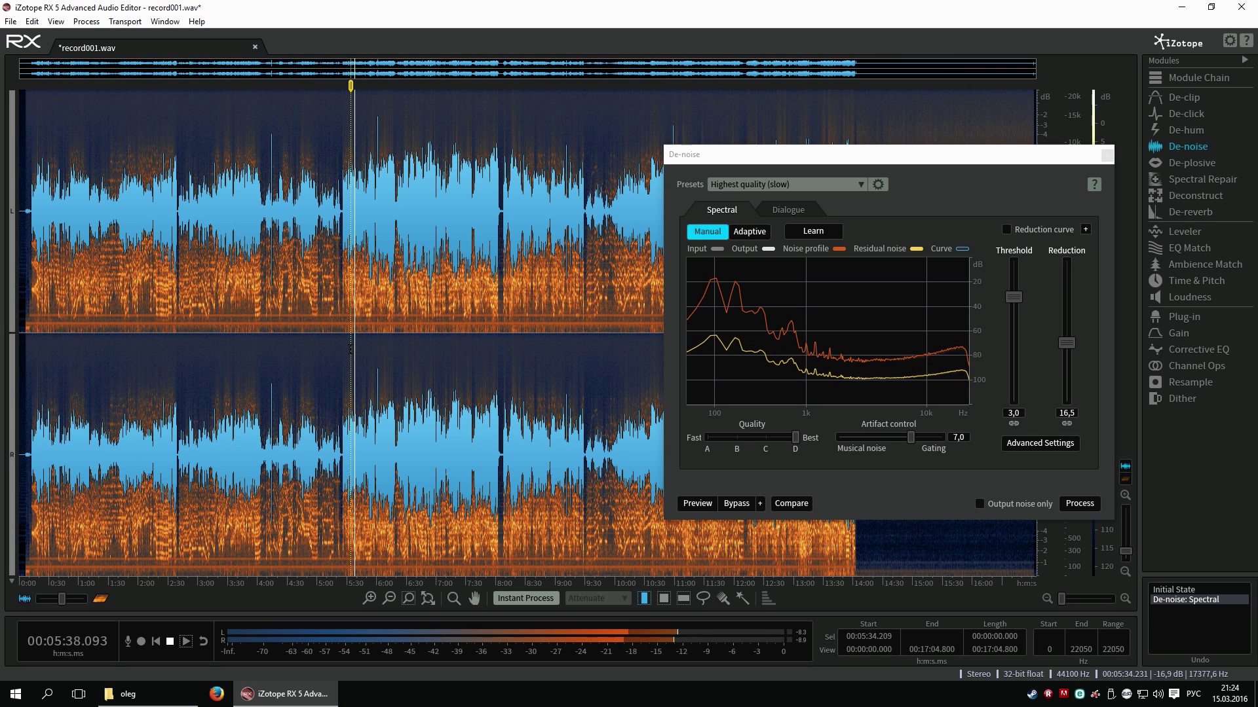
pyautogui.press('space')
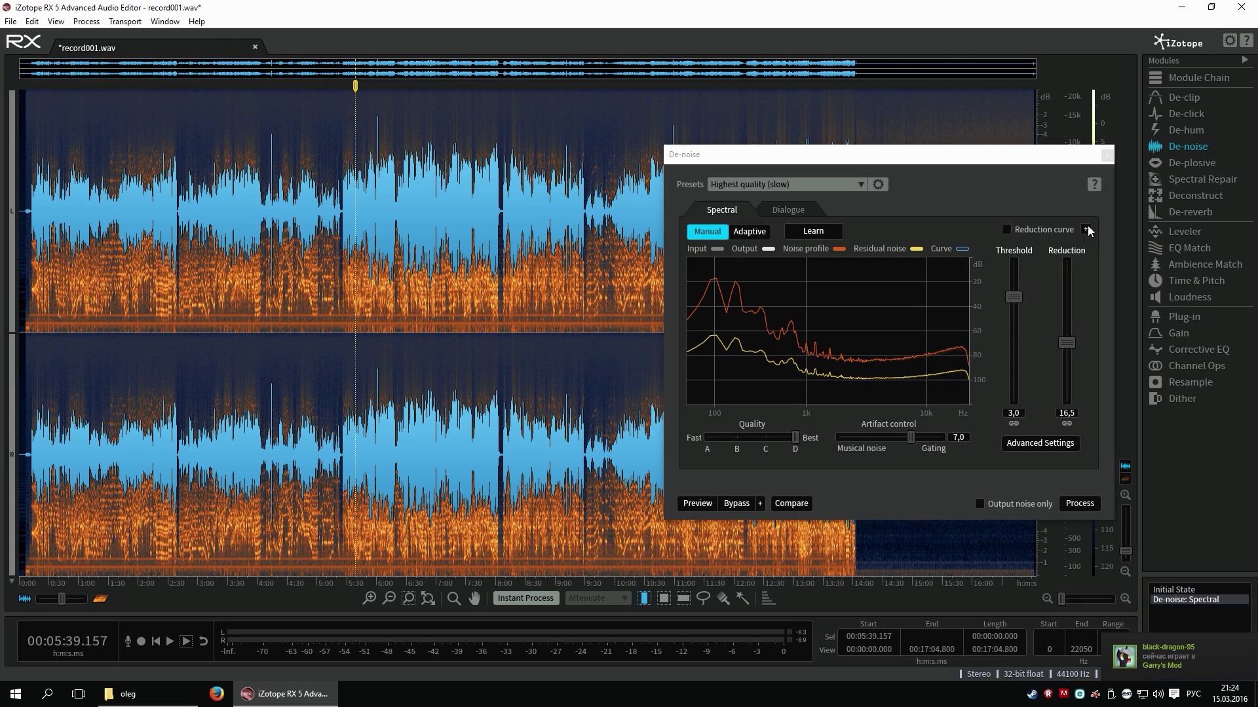
pyautogui.click(1106, 154)
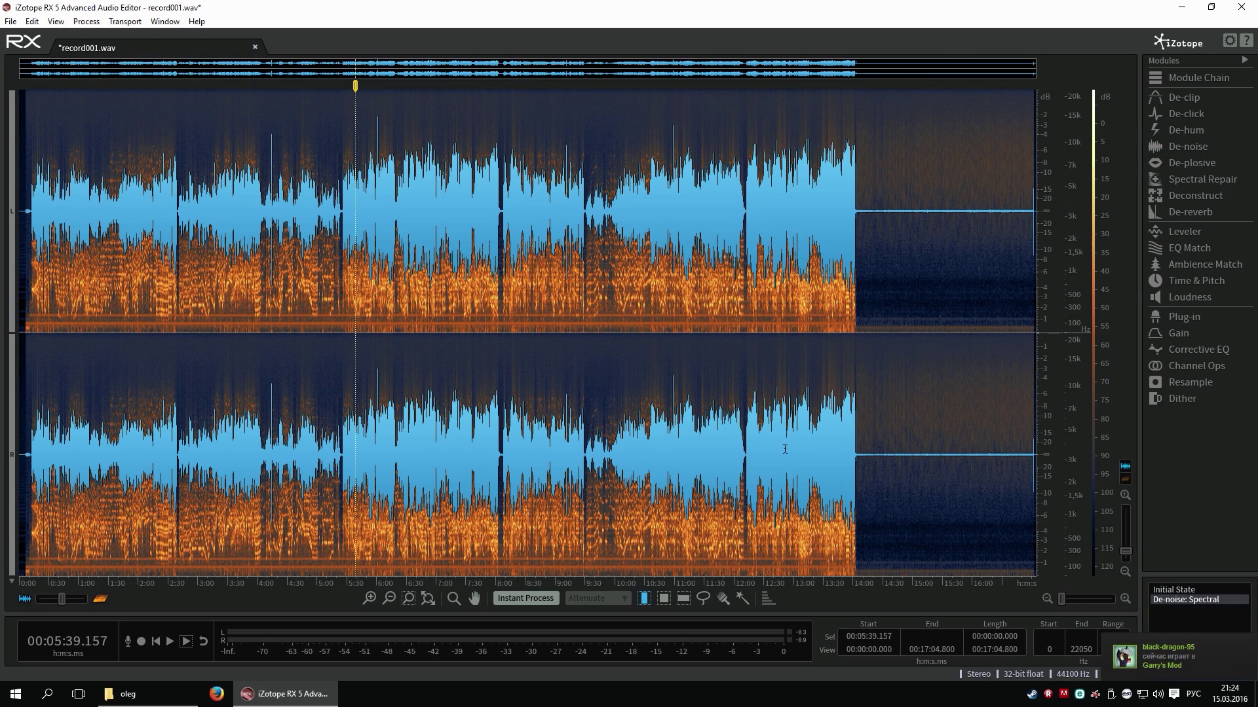
# - Inspect the low frequencies near the recording's end and process the whole file using De-hum's 50 Hz reduce with harmonics preset
pyautogui.click(859, 459)
pyautogui.scroll(5, 852, 460)
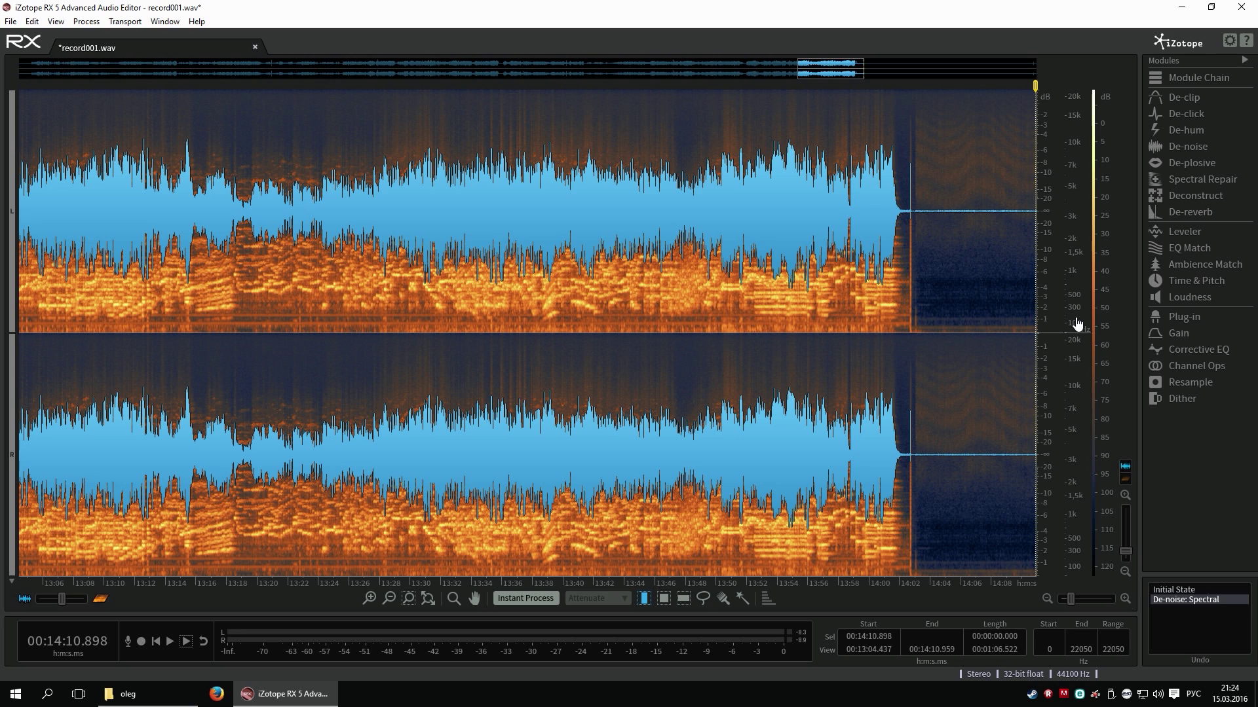
pyautogui.scroll(3, 1074, 325)
pyautogui.scroll(3, 1076, 324)
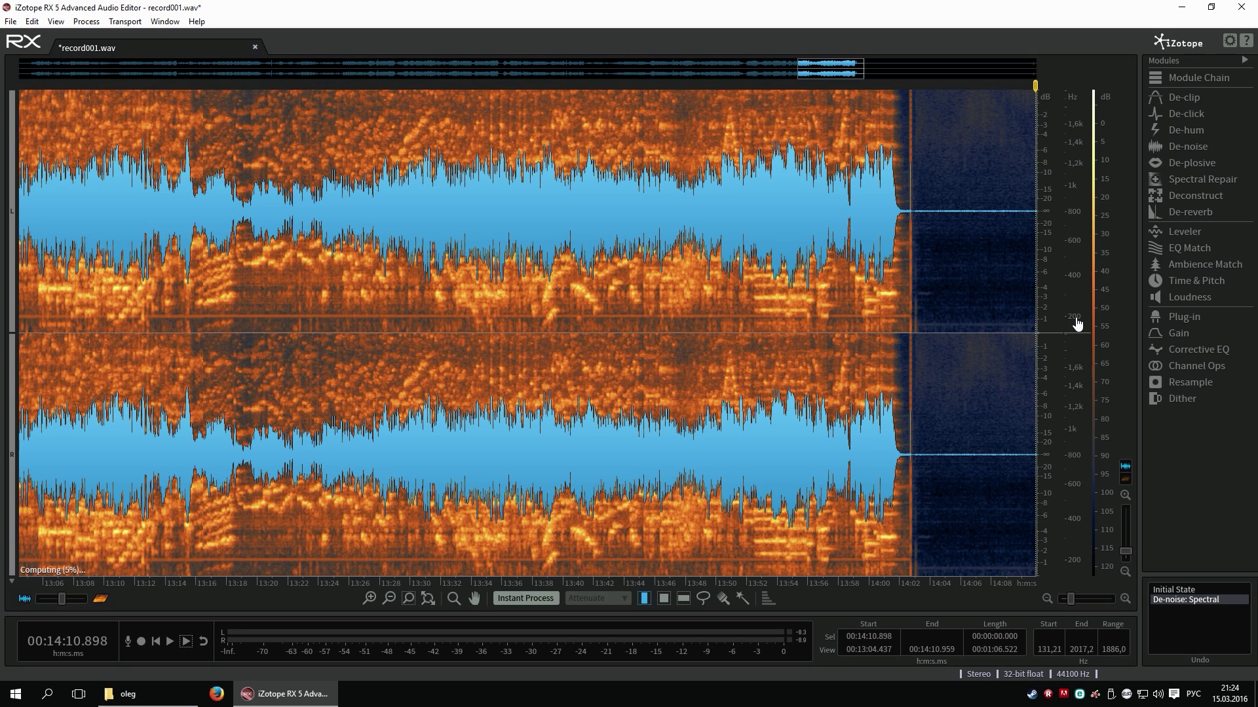
pyautogui.moveTo(1075, 323); pyautogui.dragTo(1073, 214)
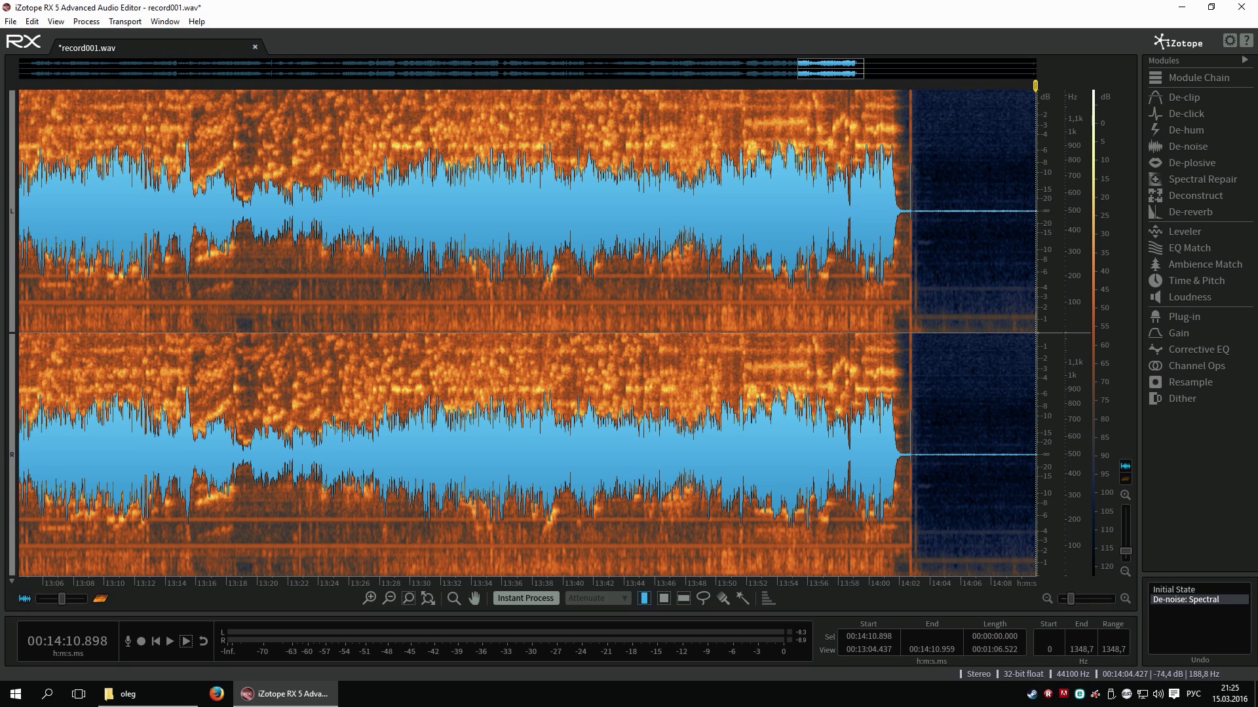
pyautogui.click(1182, 131)
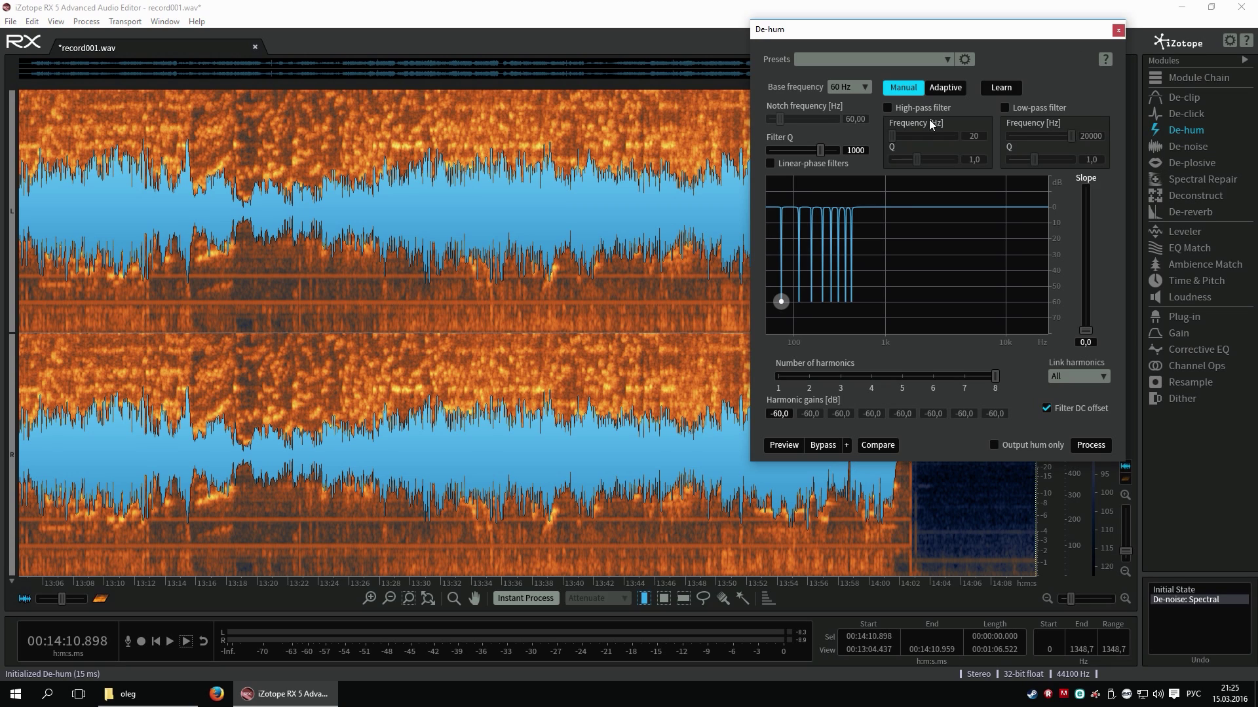
pyautogui.click(869, 59)
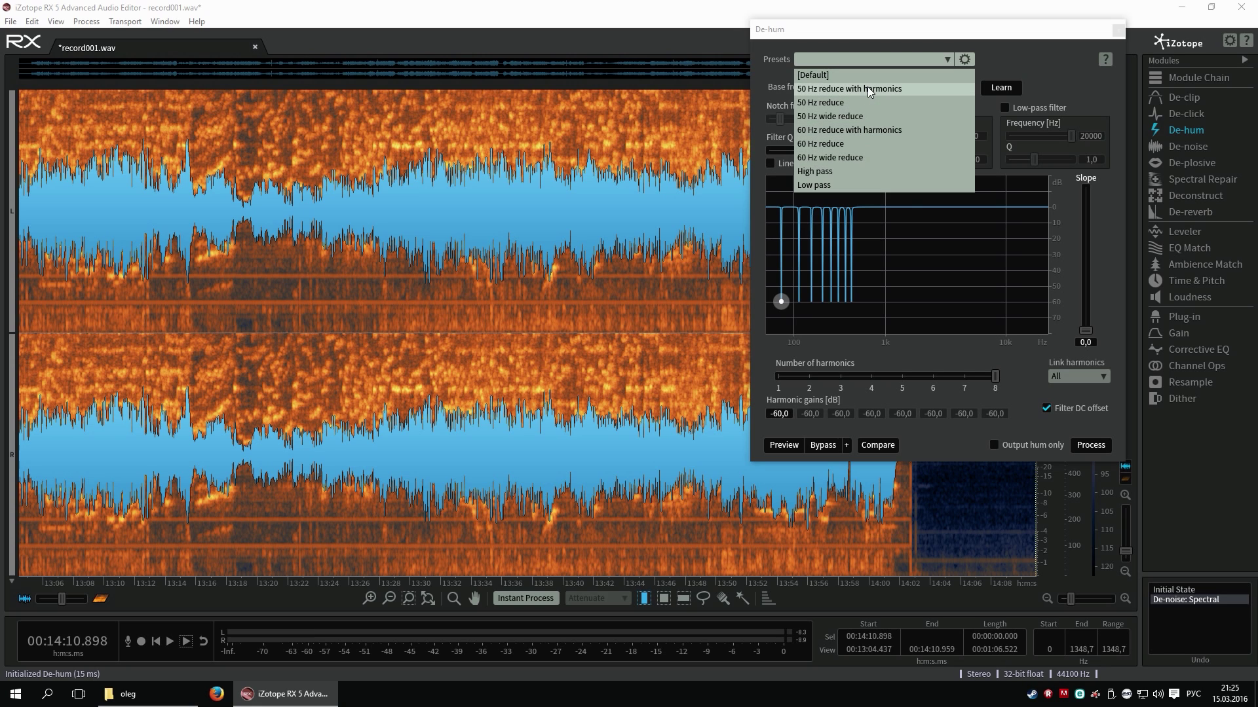
pyautogui.click(867, 87)
pyautogui.moveTo(885, 37); pyautogui.dragTo(475, 156)
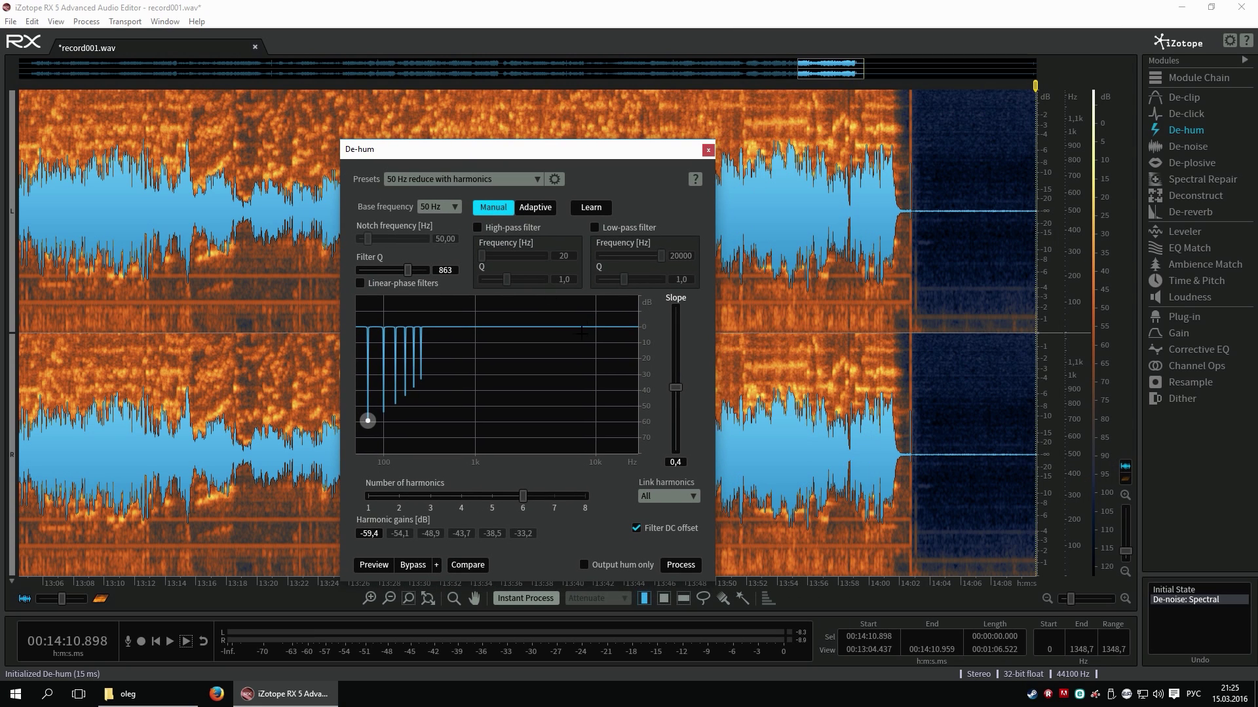
pyautogui.click(693, 566)
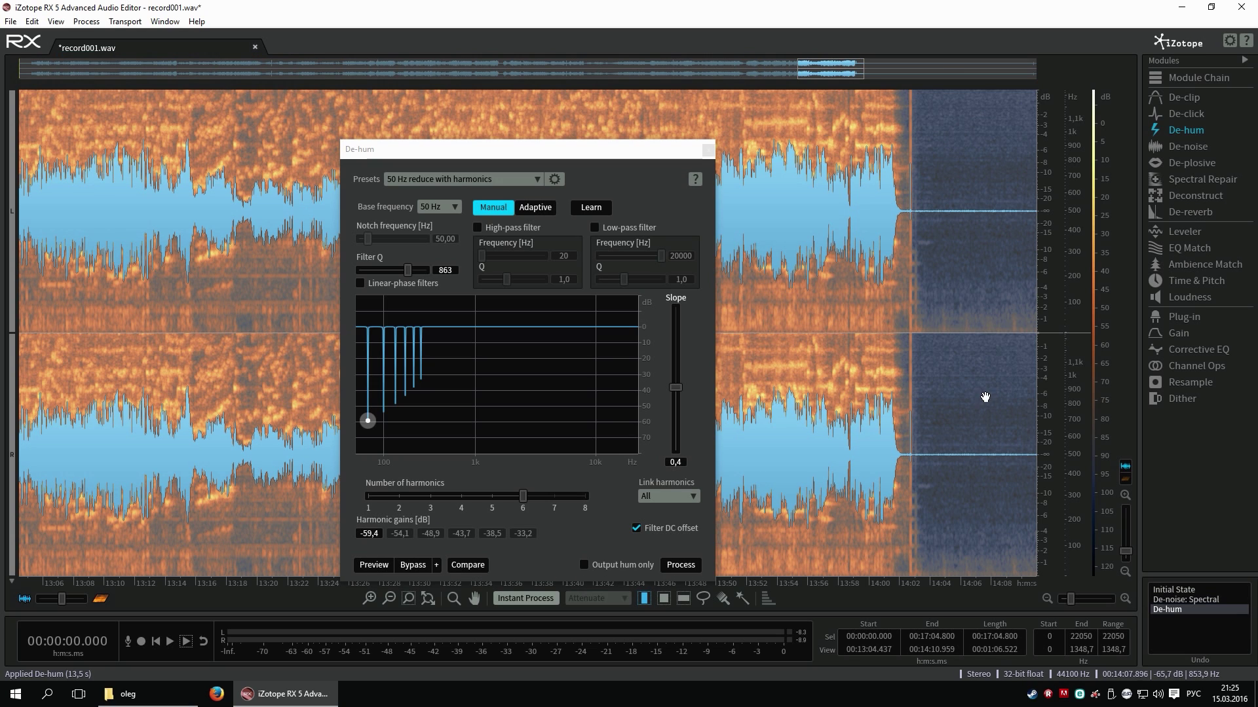
pyautogui.click(707, 152)
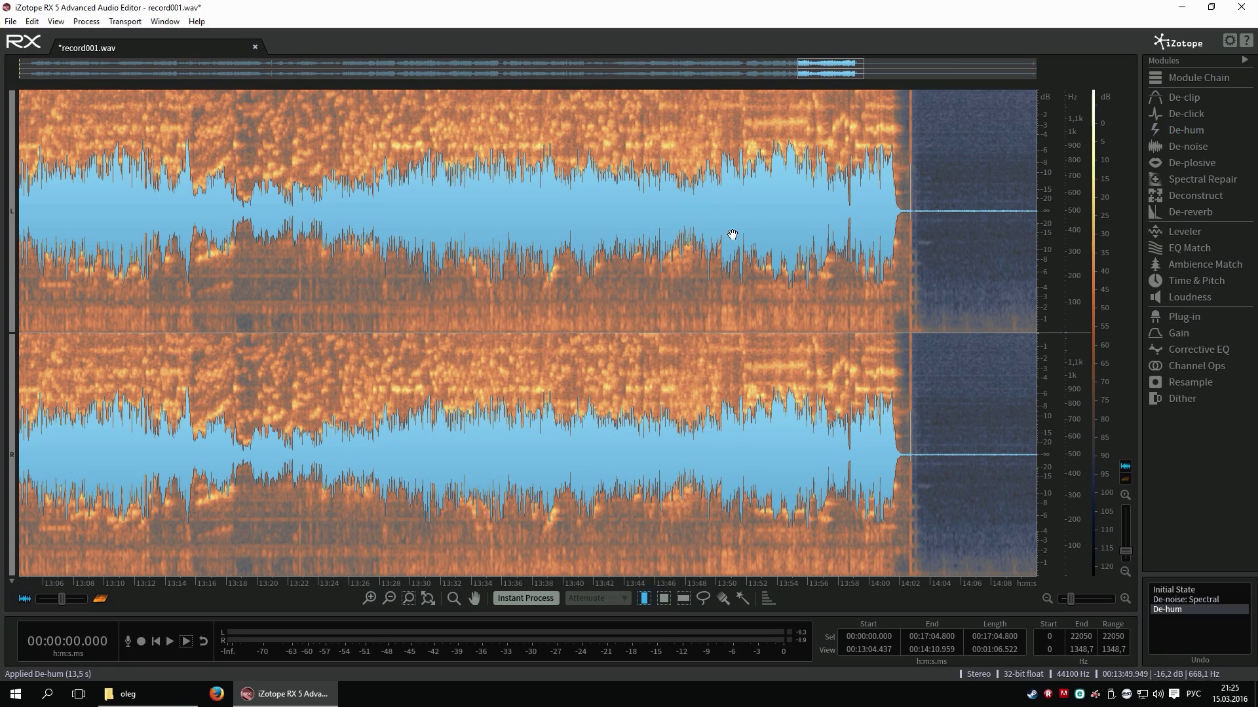
# - Play the recording from 5:30 to check the De-hum result by ear
pyautogui.click(799, 363)
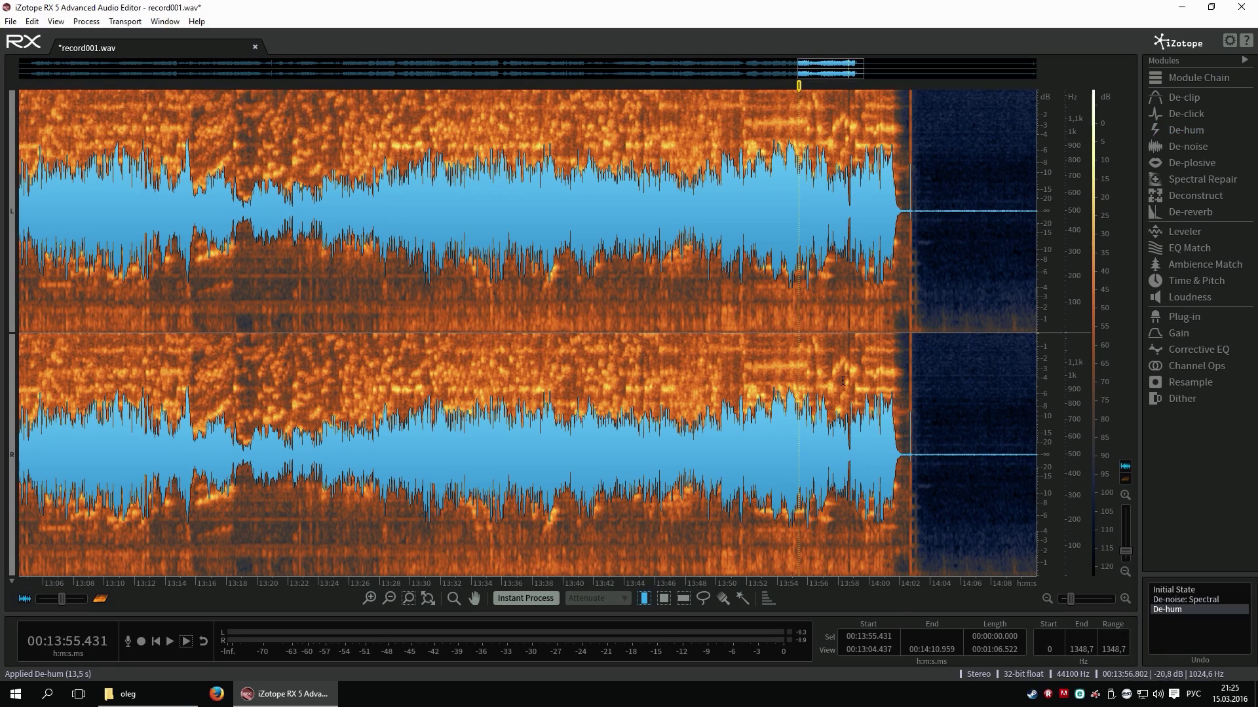
pyautogui.scroll(-5, 800, 364)
pyautogui.scroll(-4, 799, 364)
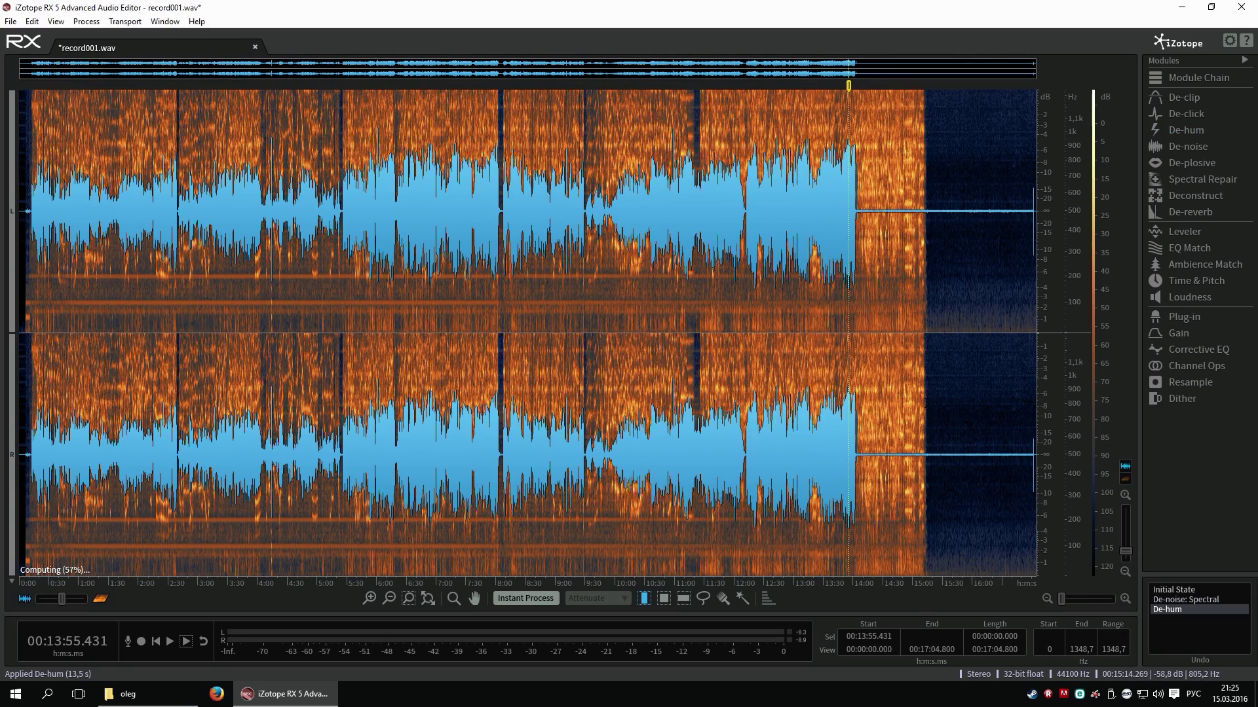
pyautogui.scroll(-5, 1071, 289)
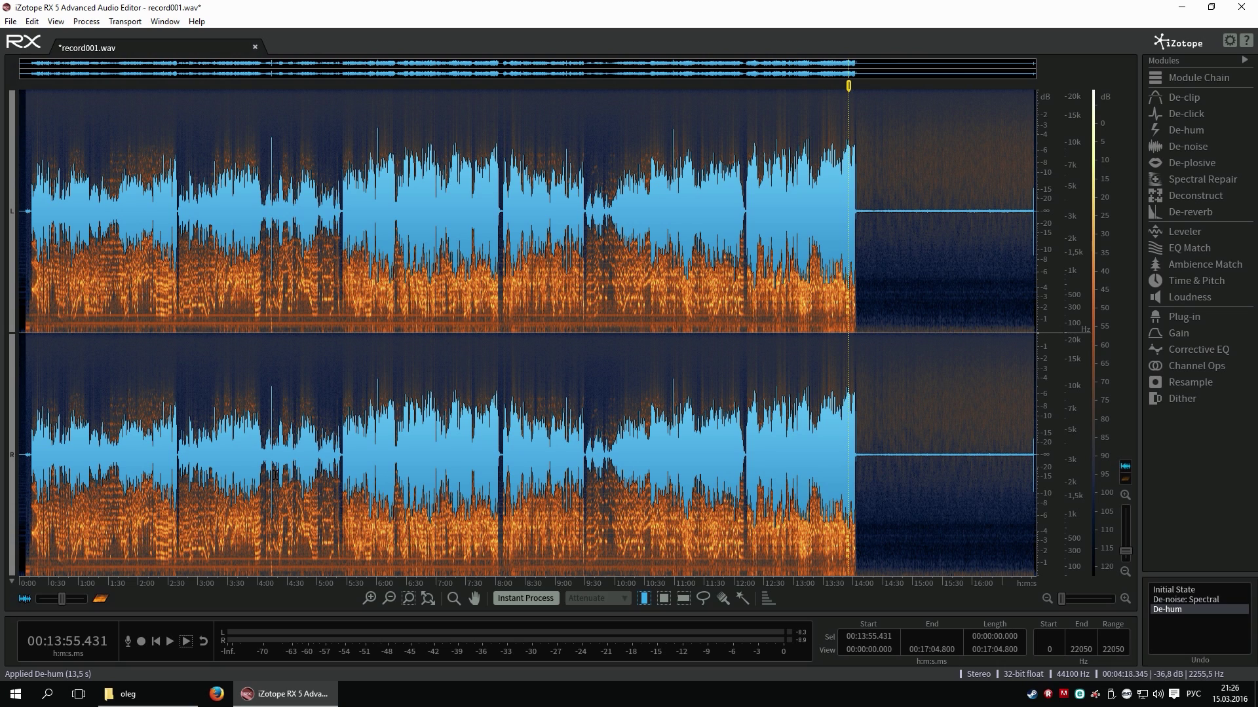
pyautogui.click(300, 477)
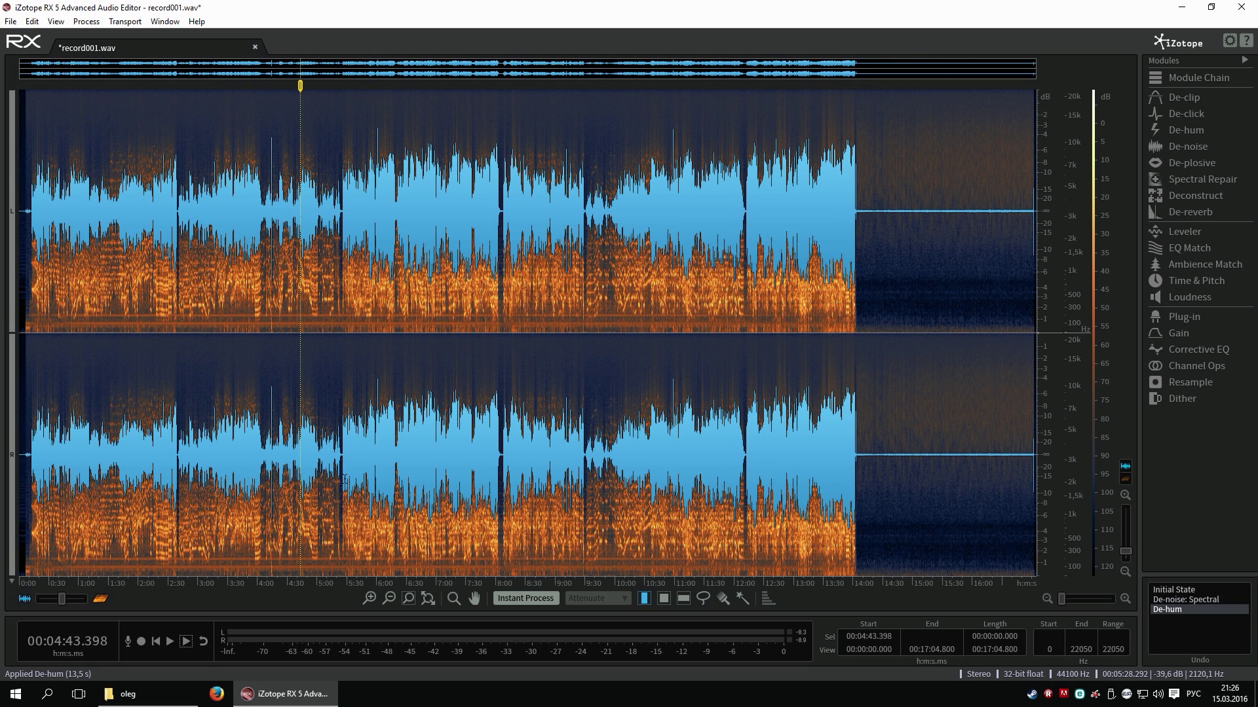
pyautogui.click(346, 479)
pyautogui.press('space')
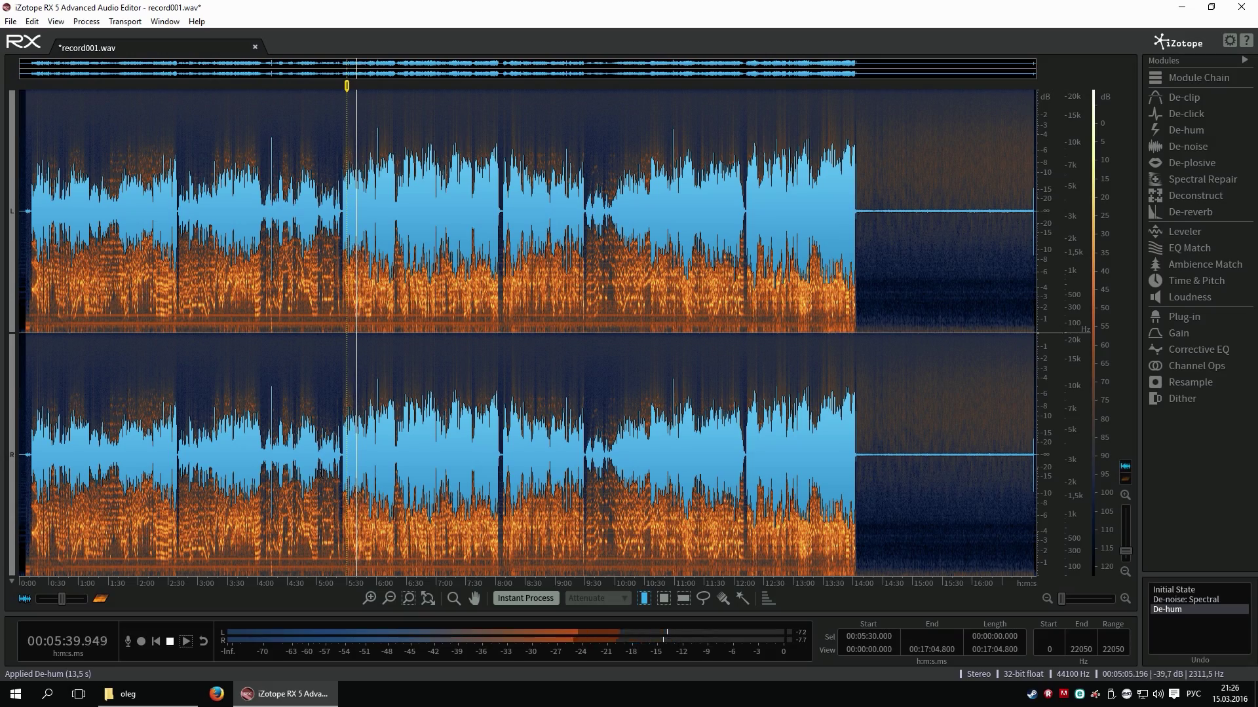
pyautogui.press('space')
# - Examine the waveform and spectrogram of the quiet gap around 5:24 for remaining noise
pyautogui.scroll(5, 379, 466)
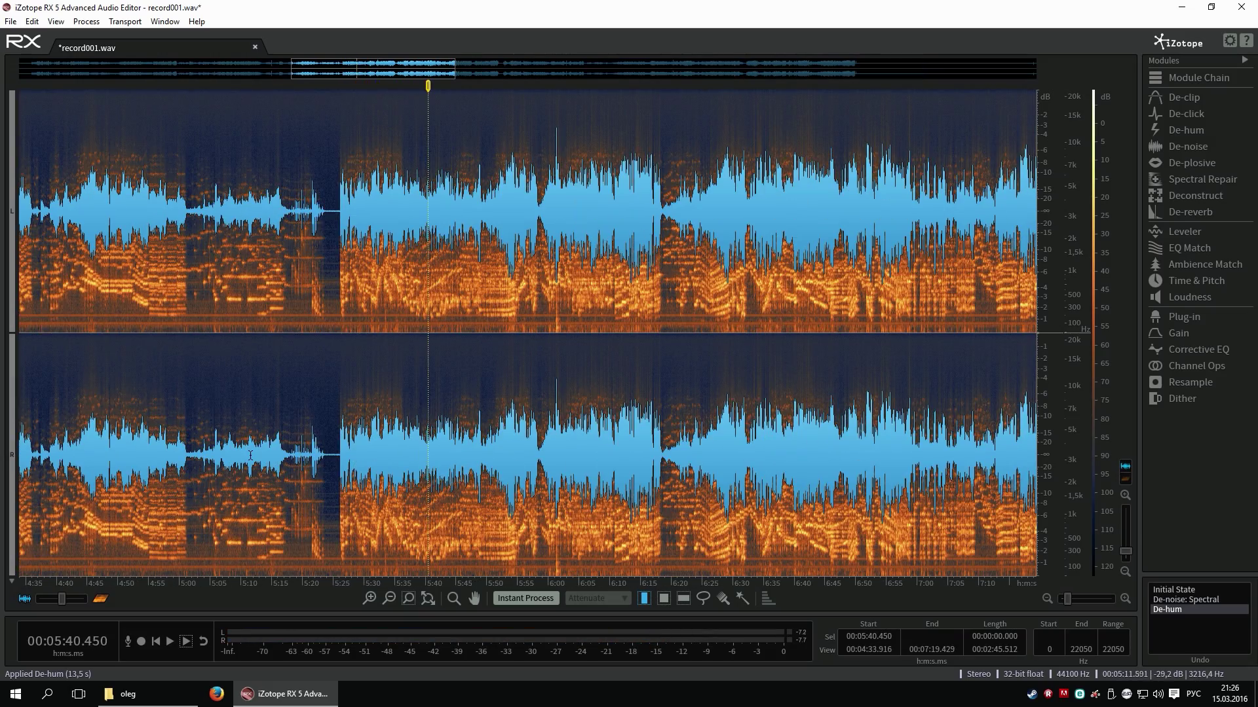
pyautogui.scroll(4, 321, 460)
pyautogui.scroll(2, 476, 490)
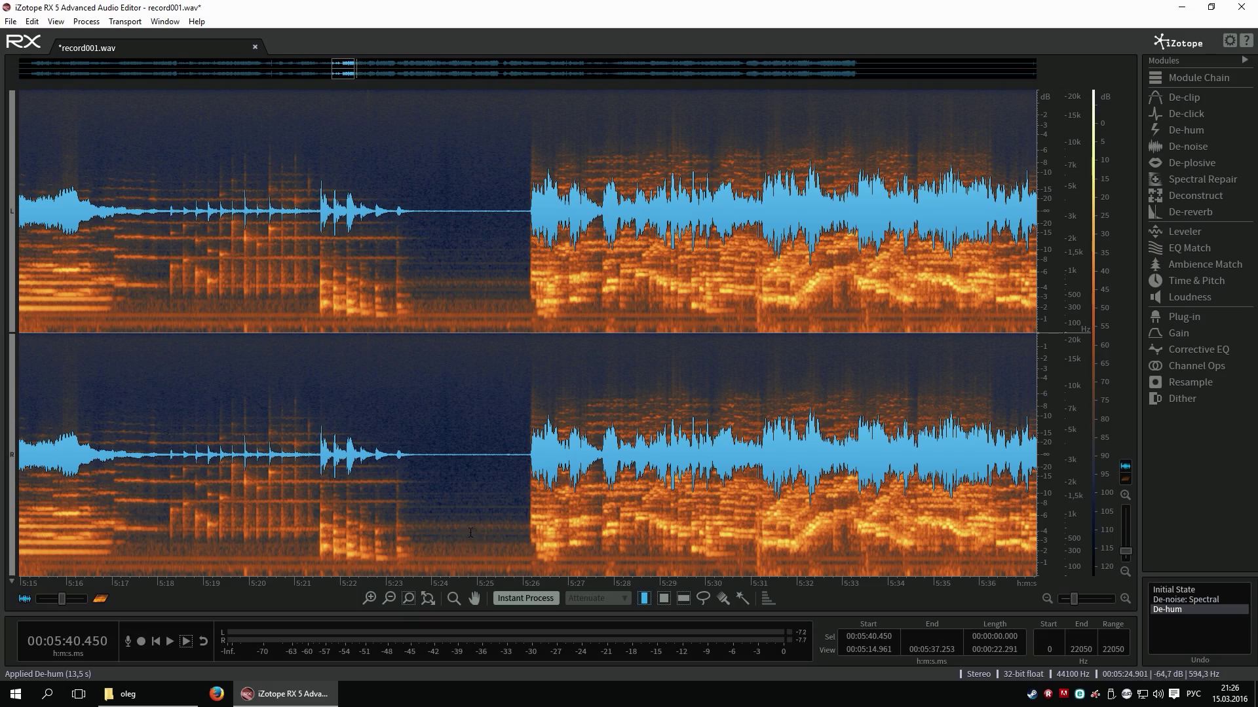
pyautogui.scroll(-3, 471, 534)
pyautogui.scroll(-5, 451, 526)
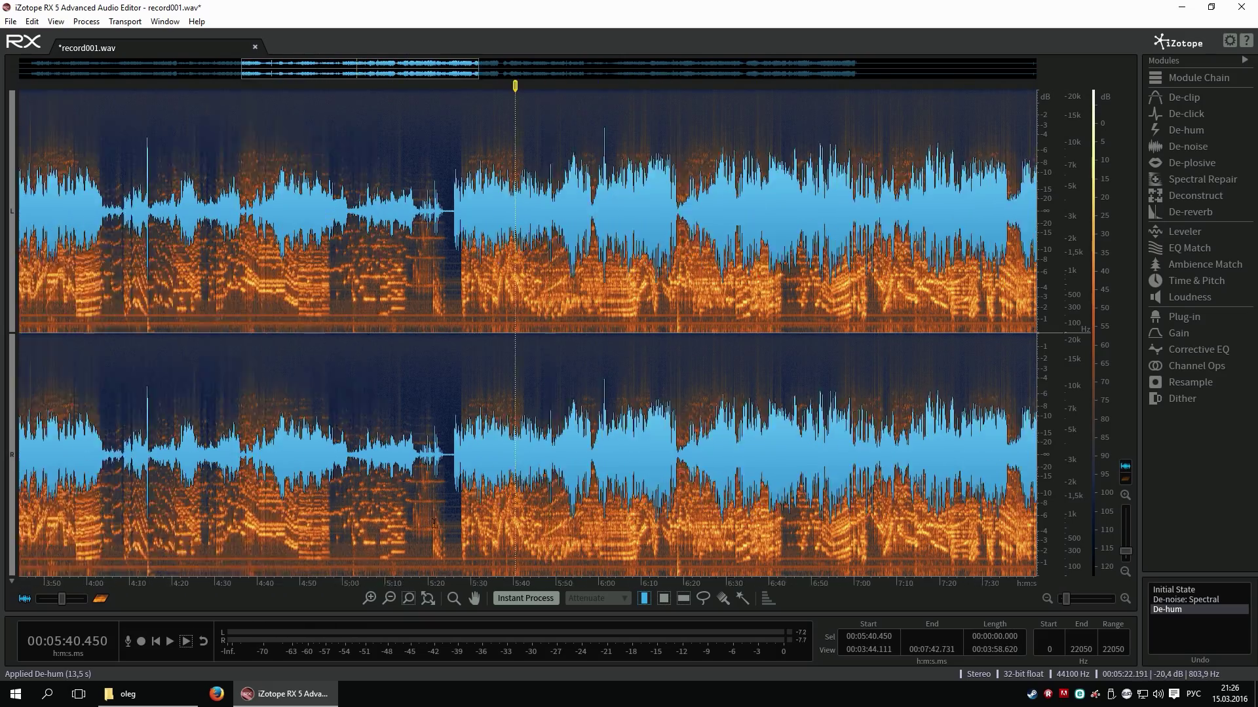
pyautogui.scroll(-2, 417, 519)
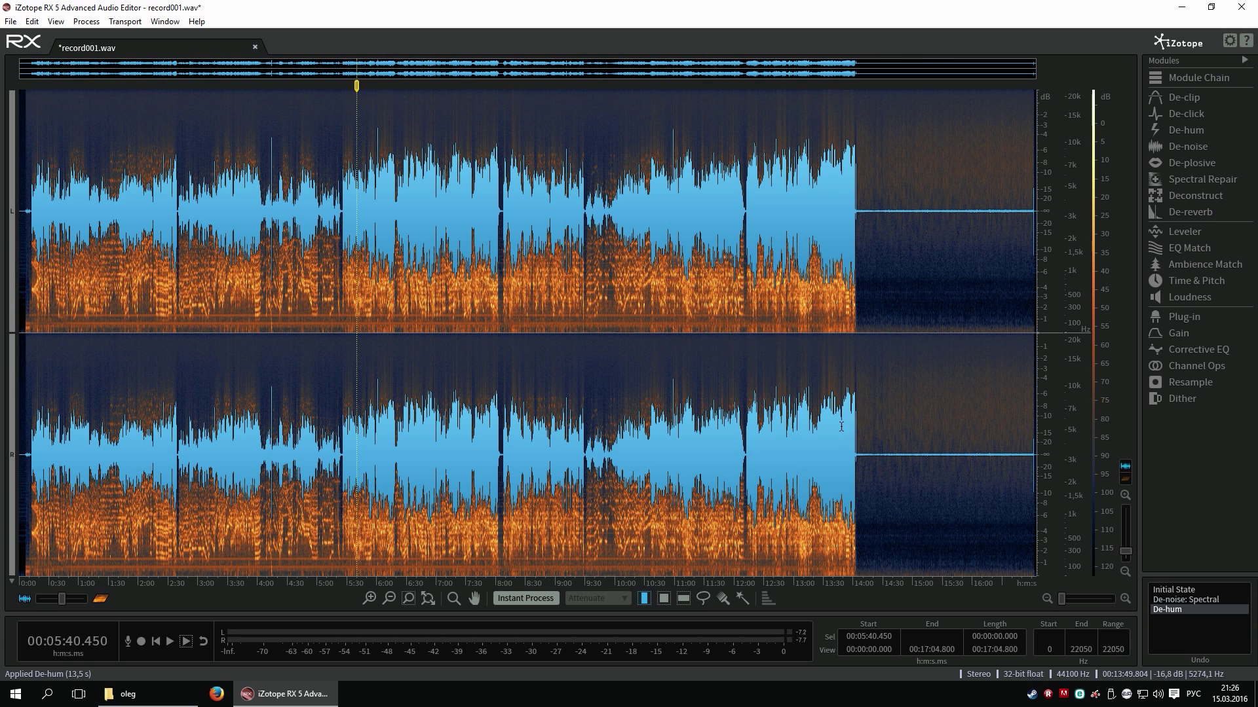
# - Revert the recording to its initial state in the undo history and clear the full-file selection
pyautogui.click(1180, 589)
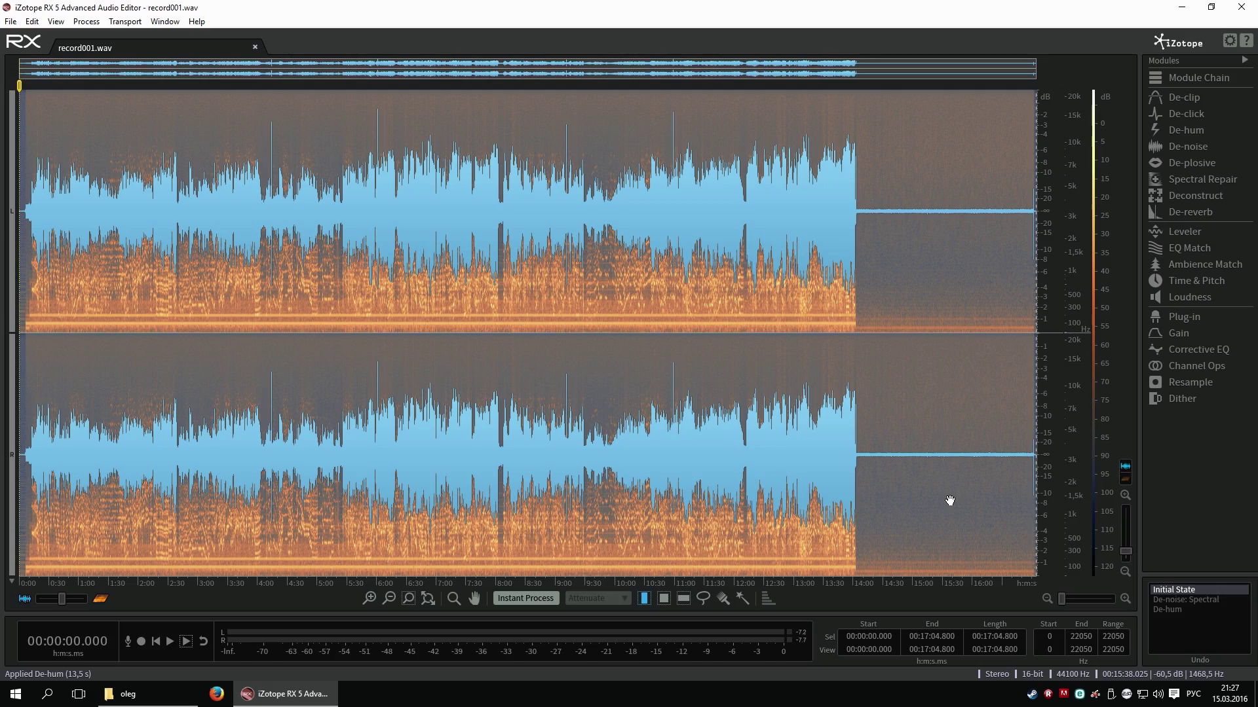
pyautogui.click(949, 500)
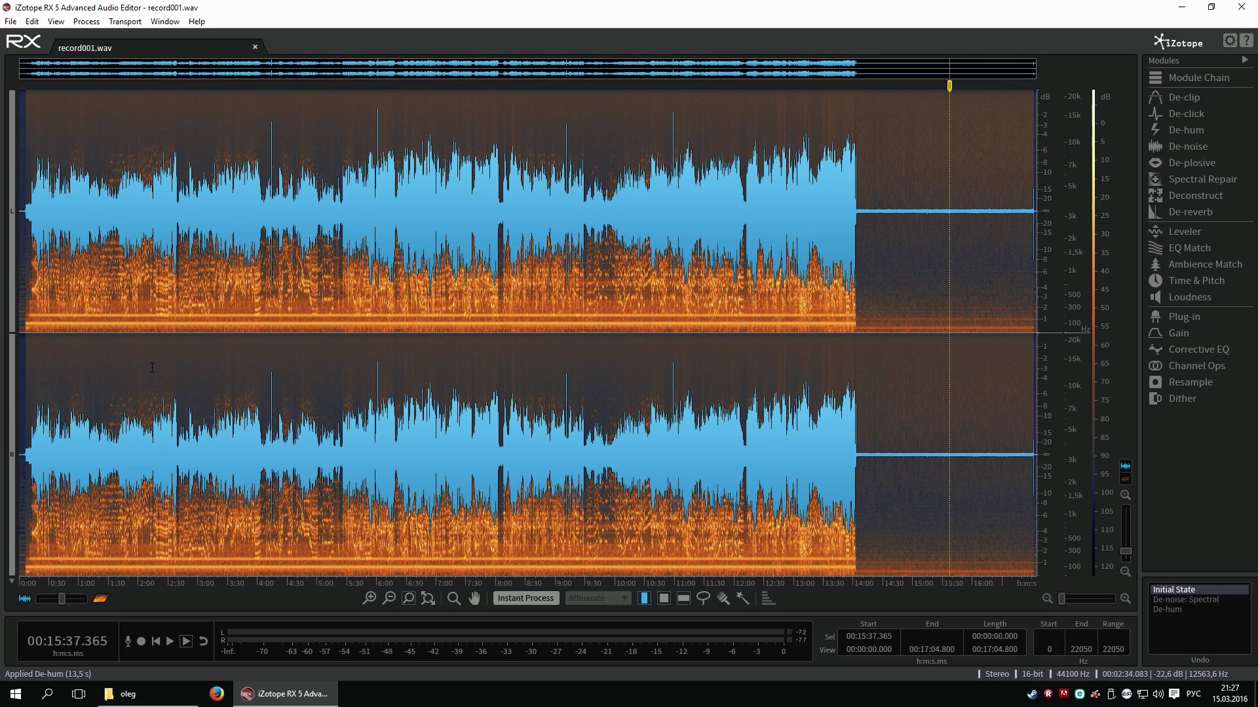
# - Learn a De-noise spectral noise profile from the quiet stretch between about 11.0 and 12.3 seconds, before the music starts
pyautogui.scroll(1, 21, 401)
pyautogui.scroll(6, 21, 401)
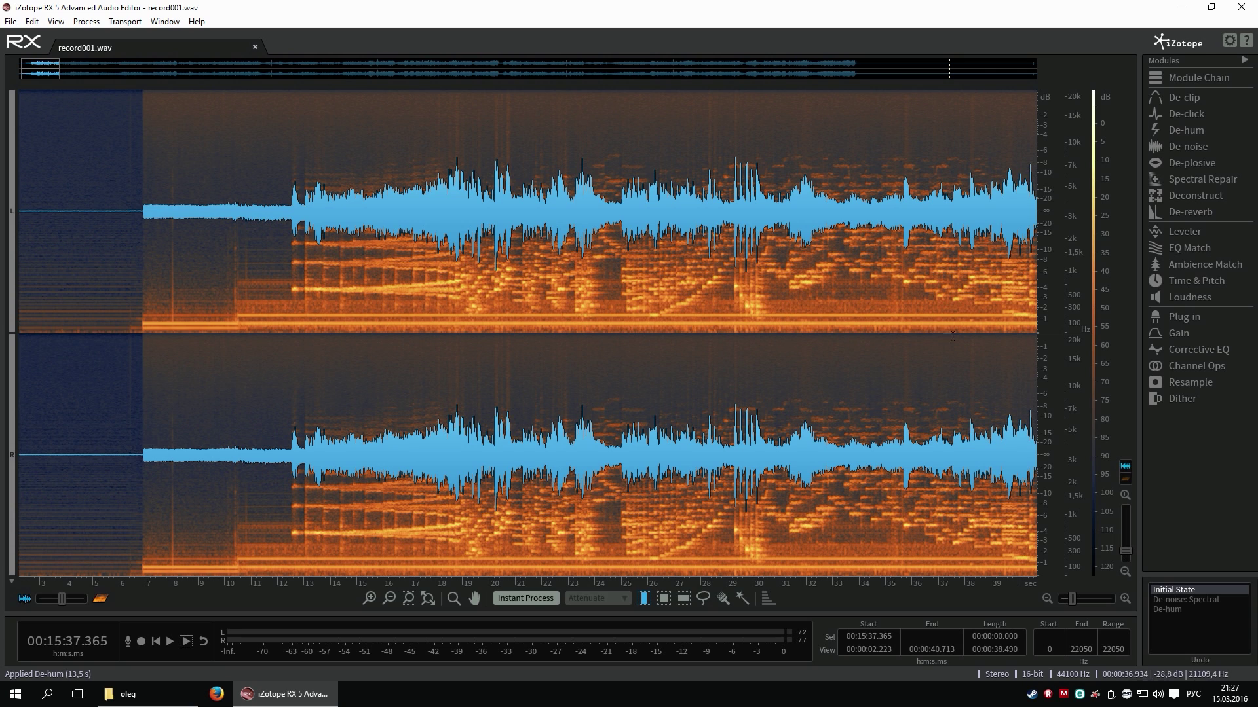
pyautogui.click(1187, 147)
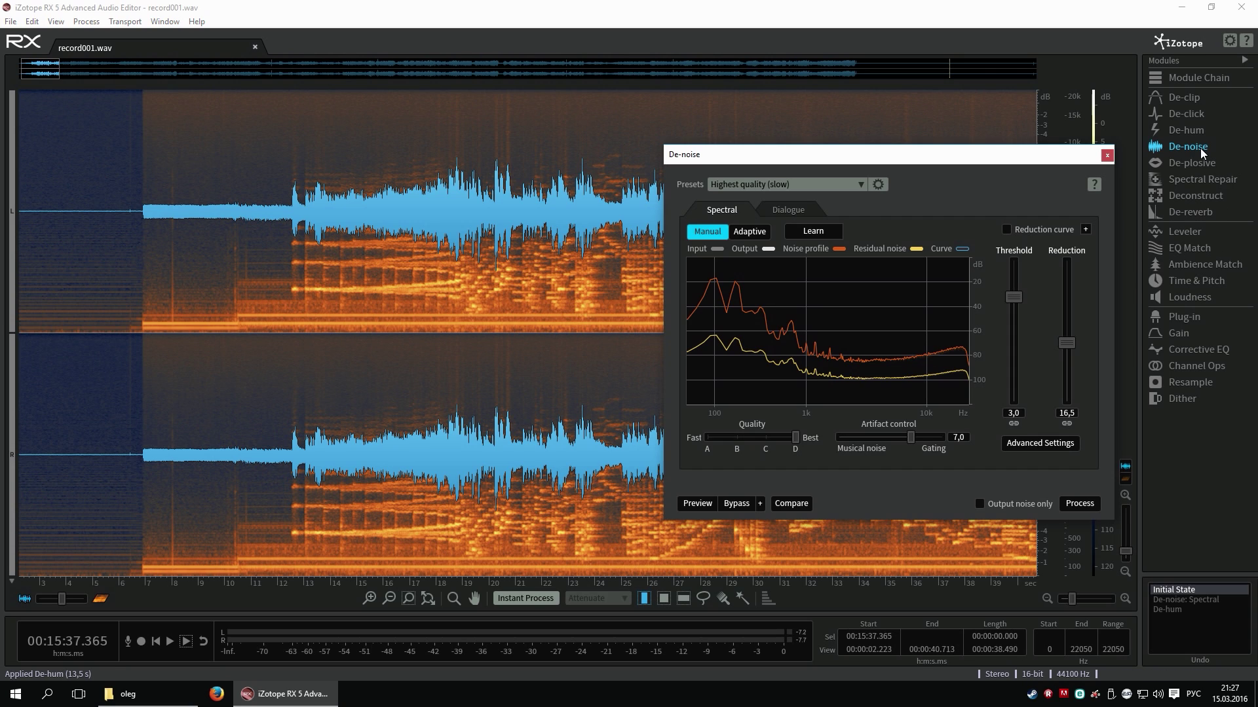
pyautogui.moveTo(251, 458); pyautogui.dragTo(286, 459)
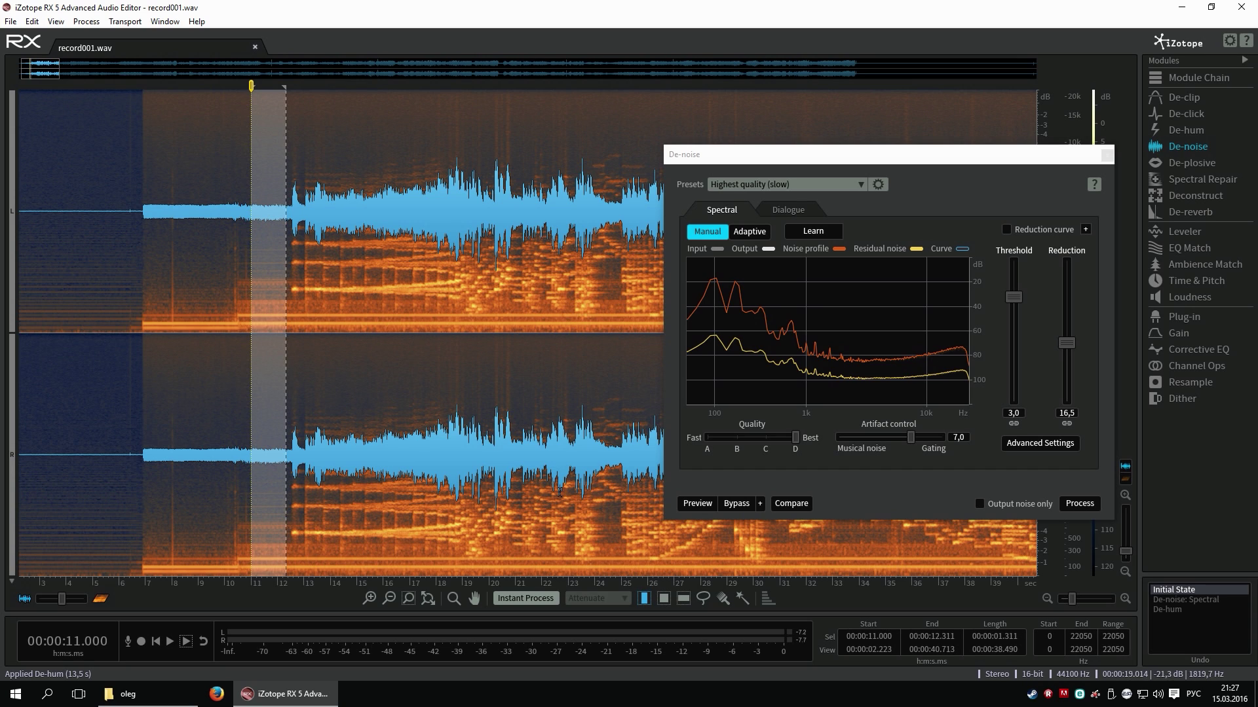
pyautogui.click(821, 234)
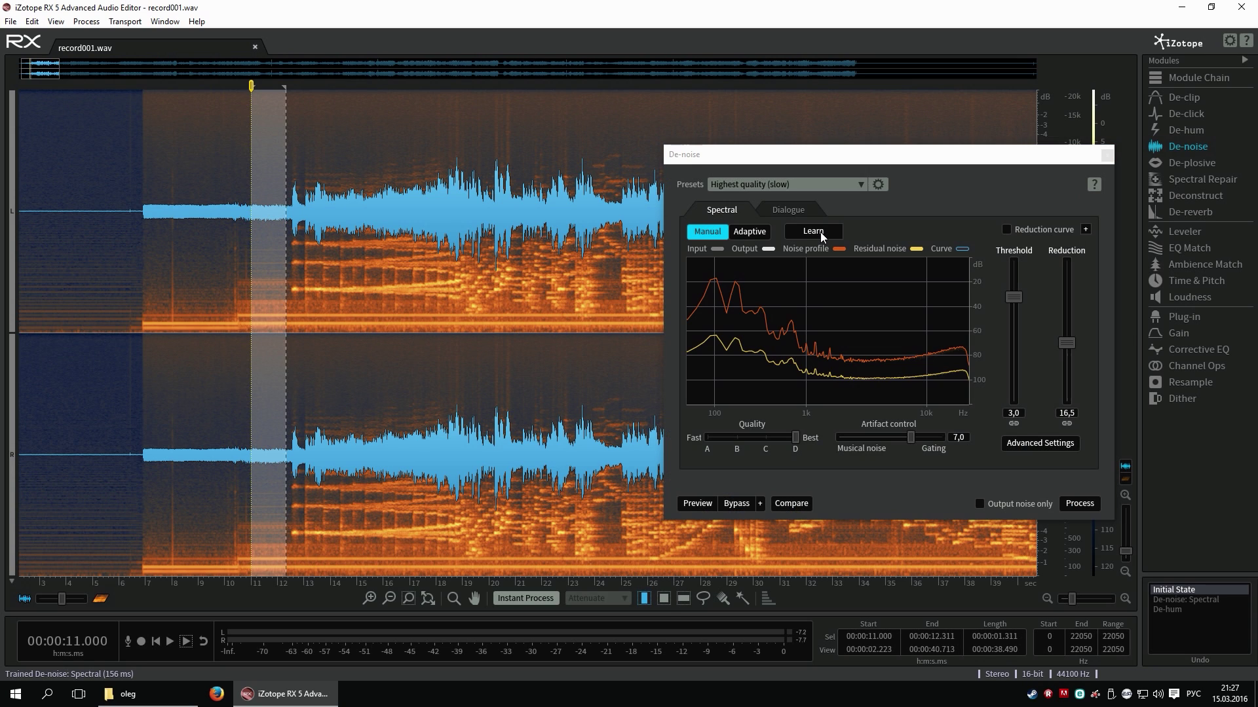
# - Process the whole recording with spectral De-noise set to Output noise only, and close the module
pyautogui.click(198, 418)
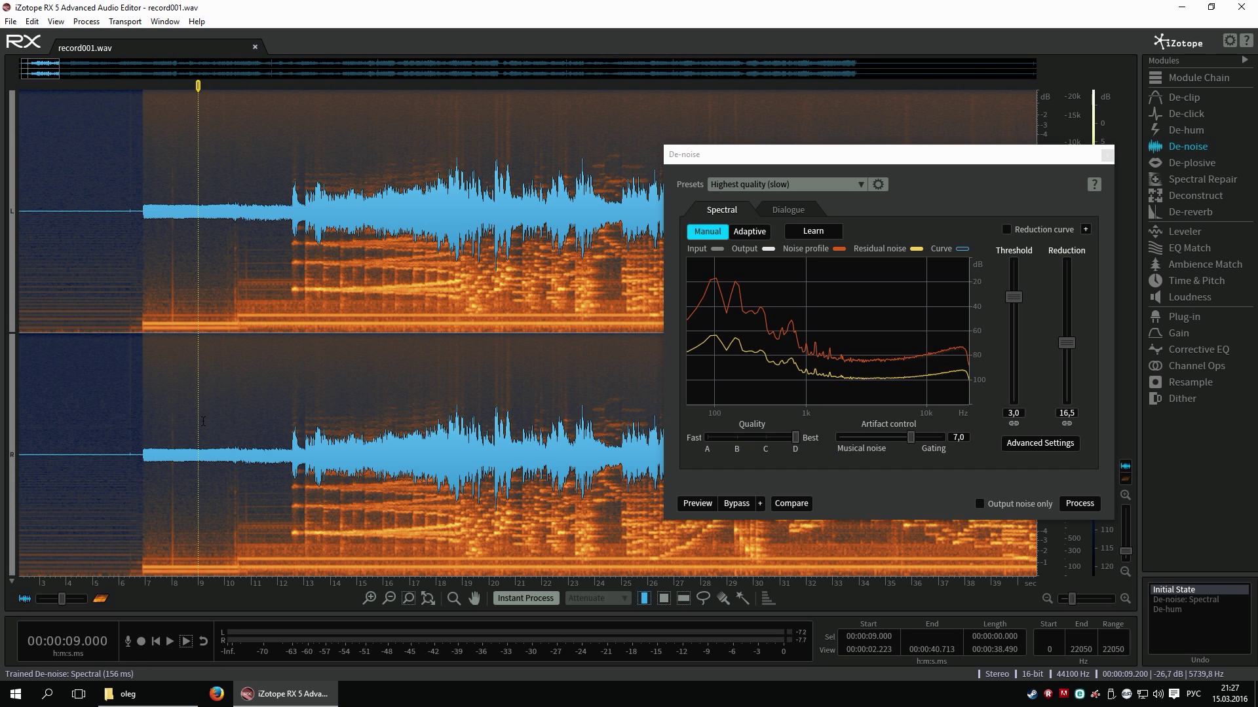
pyautogui.scroll(-2, 202, 421)
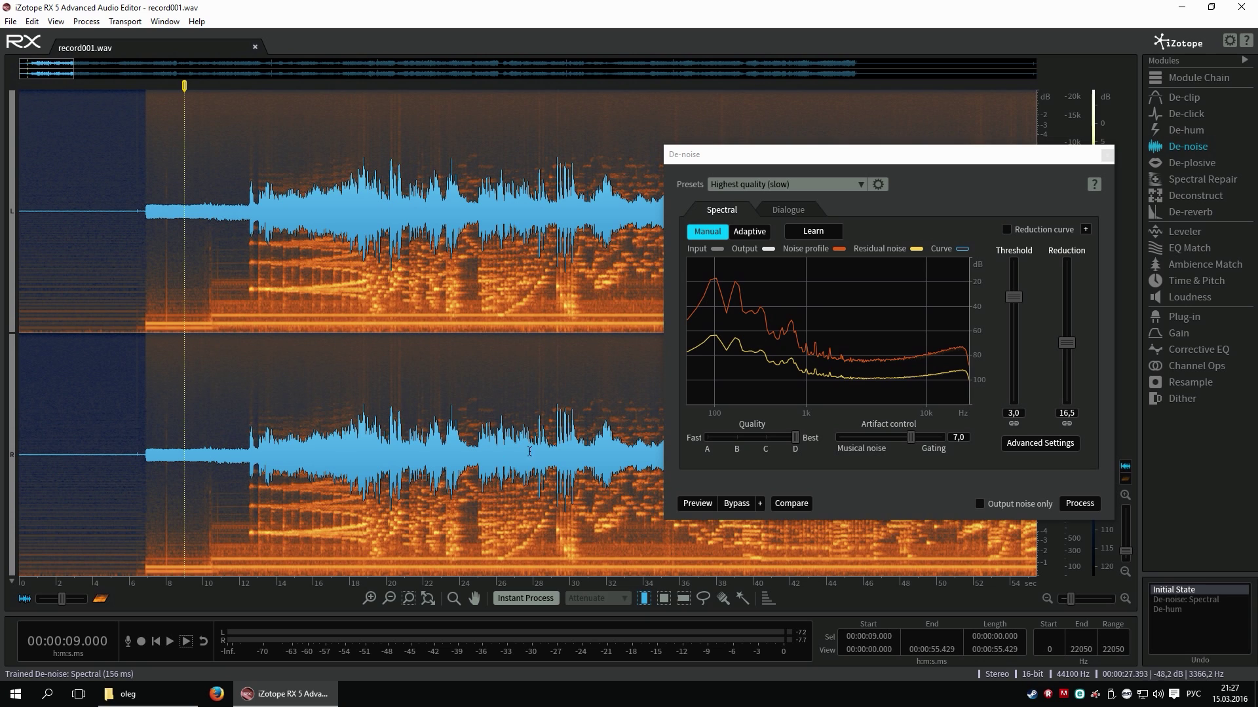
pyautogui.click(979, 505)
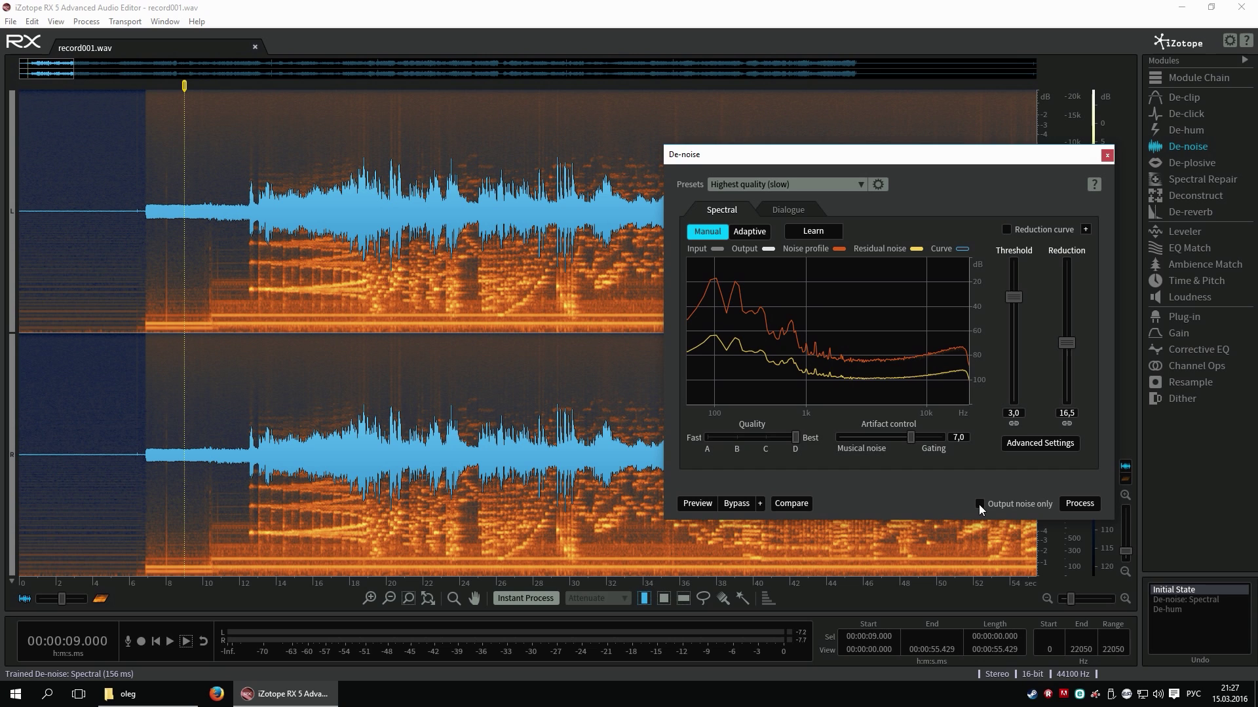
pyautogui.click(1074, 507)
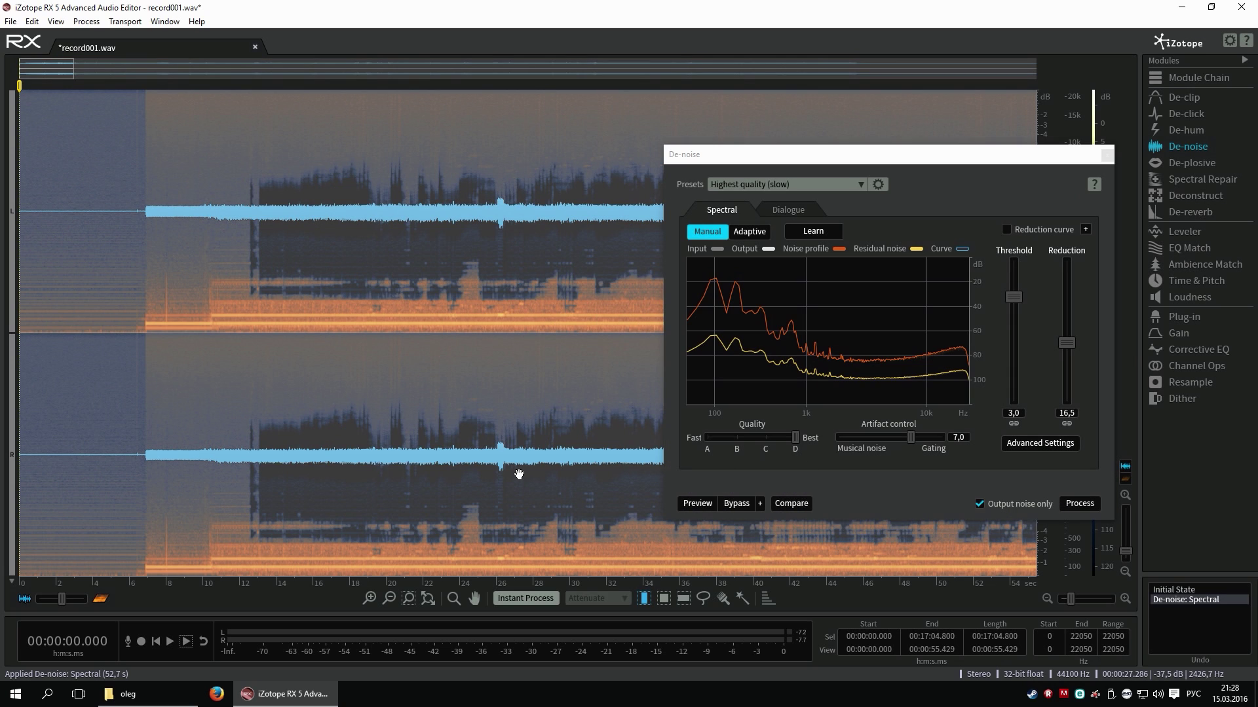
pyautogui.click(462, 459)
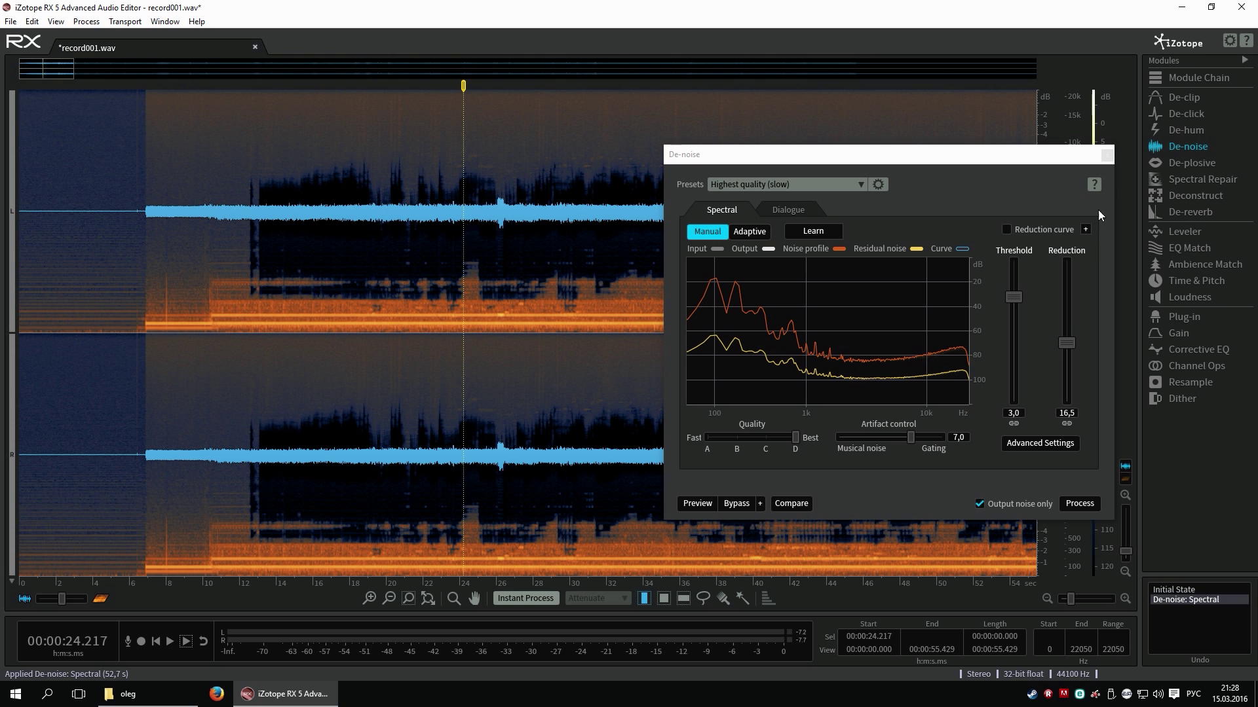
pyautogui.click(1107, 156)
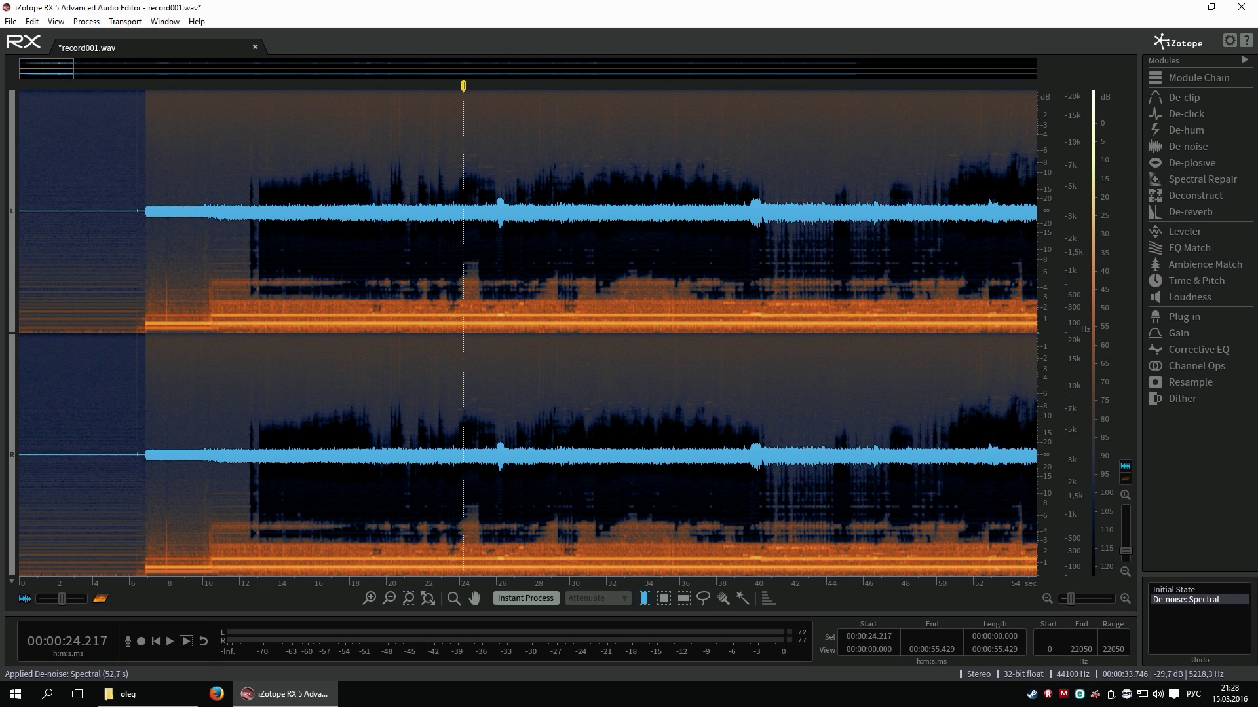
# - Examine the extracted noise over the full length of the recording for traces of music, and recheck De-noise's Output noise only option
pyautogui.scroll(-5, 459, 412)
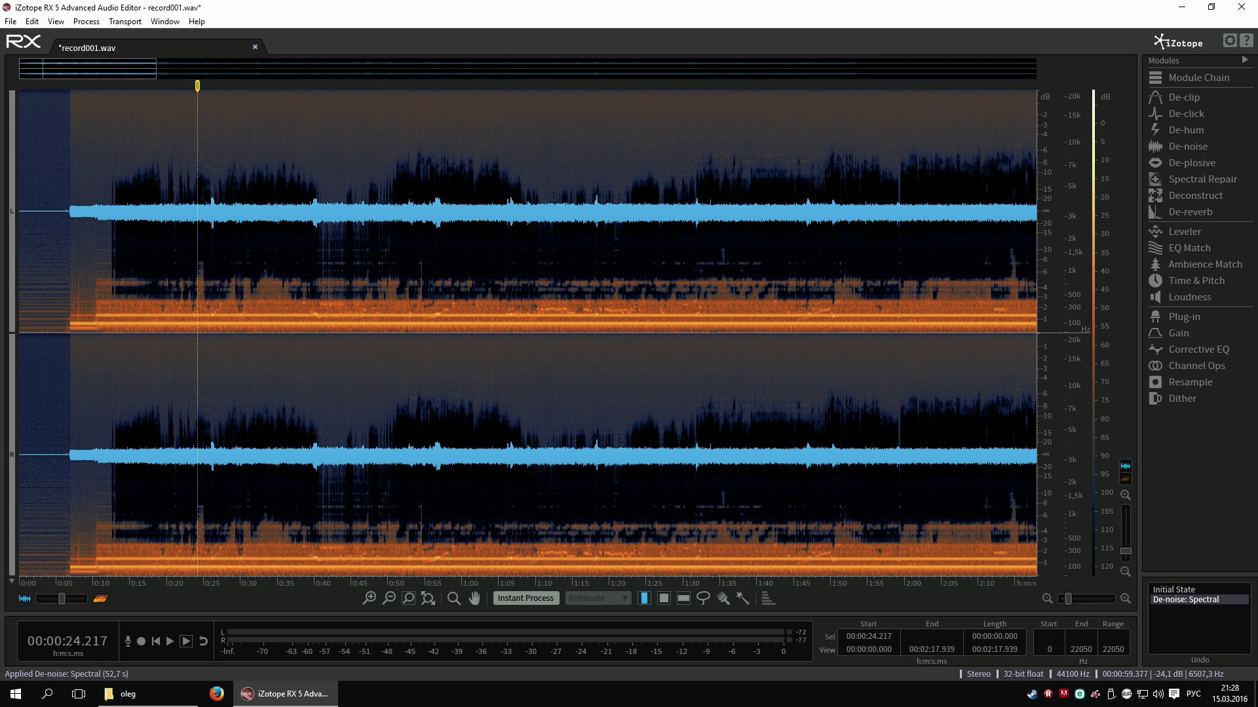
pyautogui.click(1185, 147)
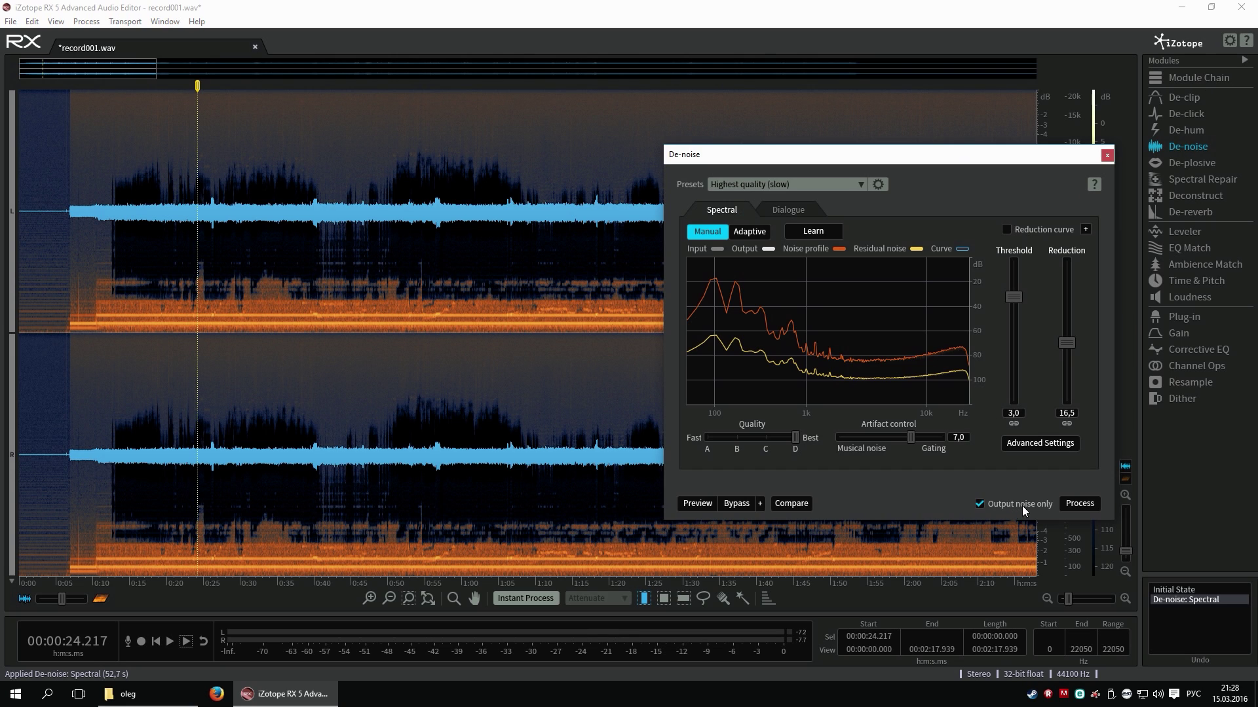
pyautogui.click(1107, 156)
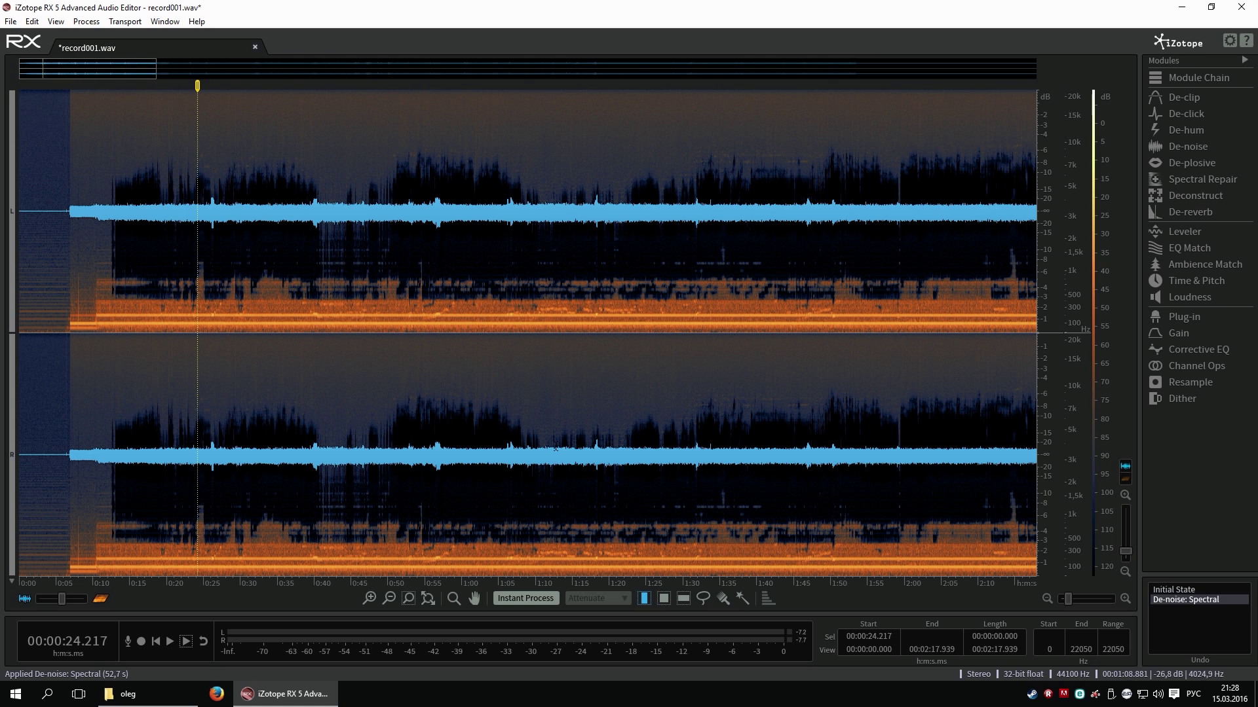
pyautogui.click(596, 449)
pyautogui.scroll(-5, 596, 449)
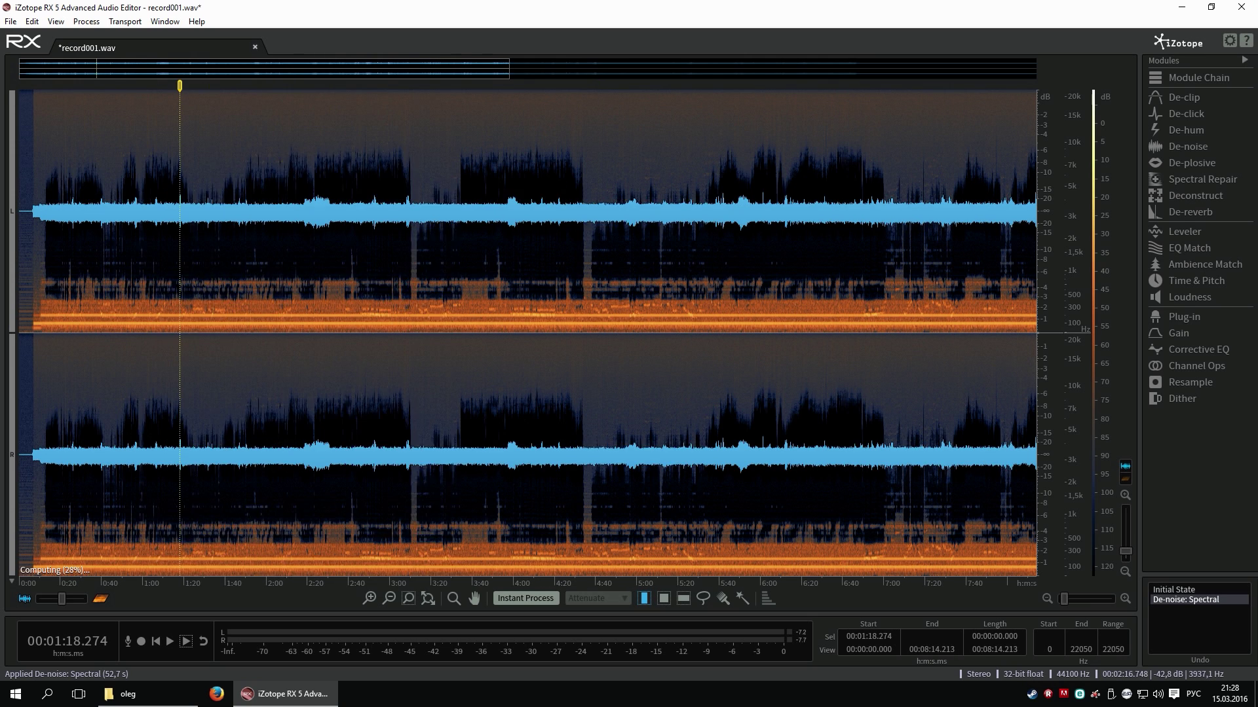
pyautogui.scroll(-1, 596, 449)
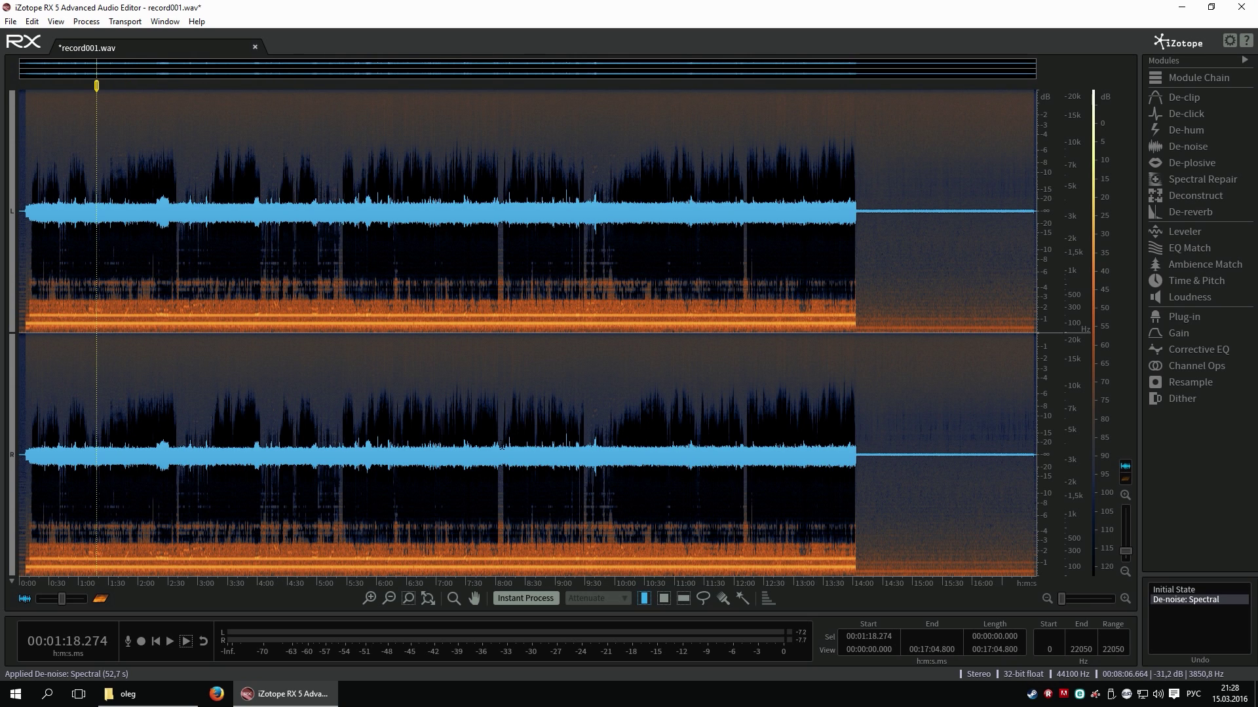
pyautogui.click(630, 486)
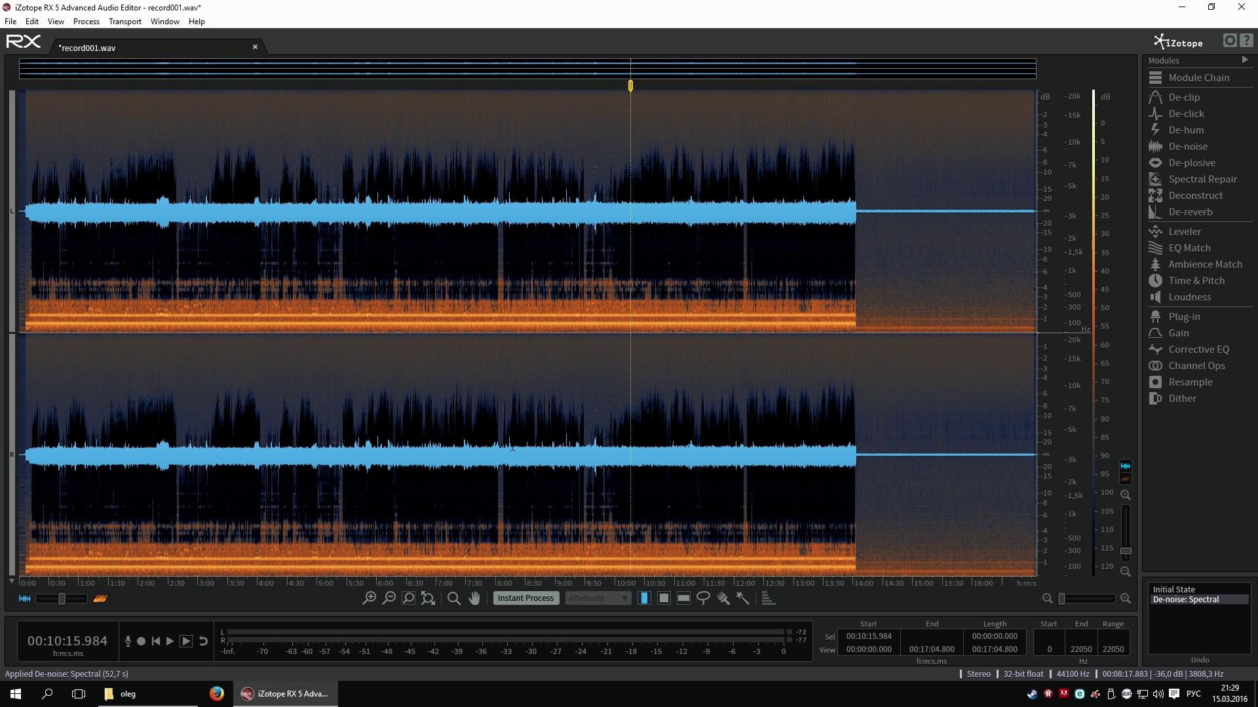
# - Play the extracted noise from 7:05 to about 7:14 to check by ear what De-noise removes
pyautogui.scroll(8, 453, 461)
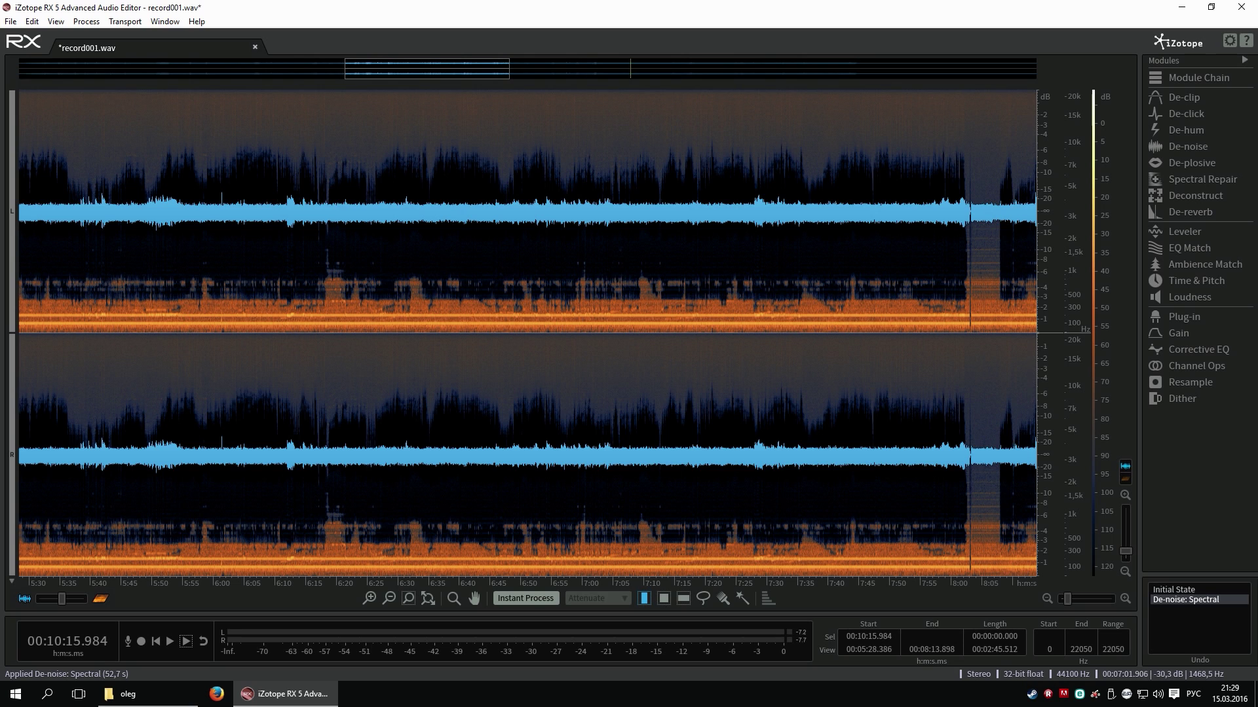
pyautogui.click(612, 254)
pyautogui.press('space')
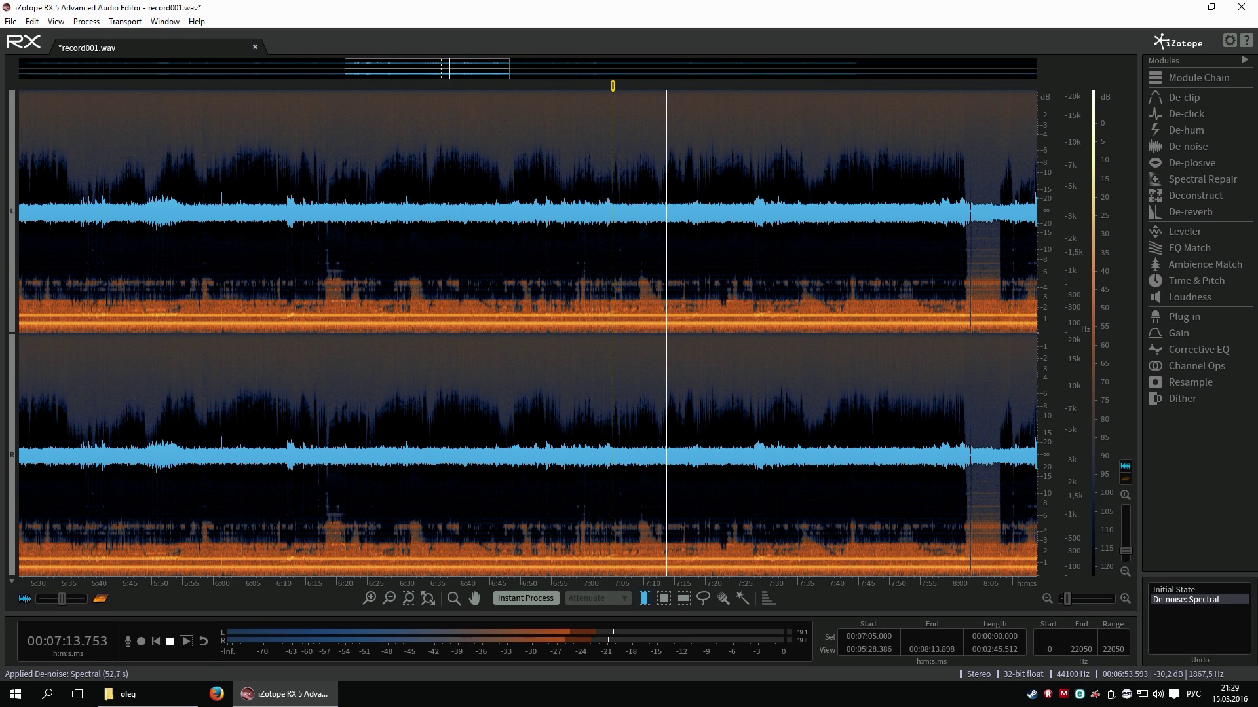
pyautogui.press('space')
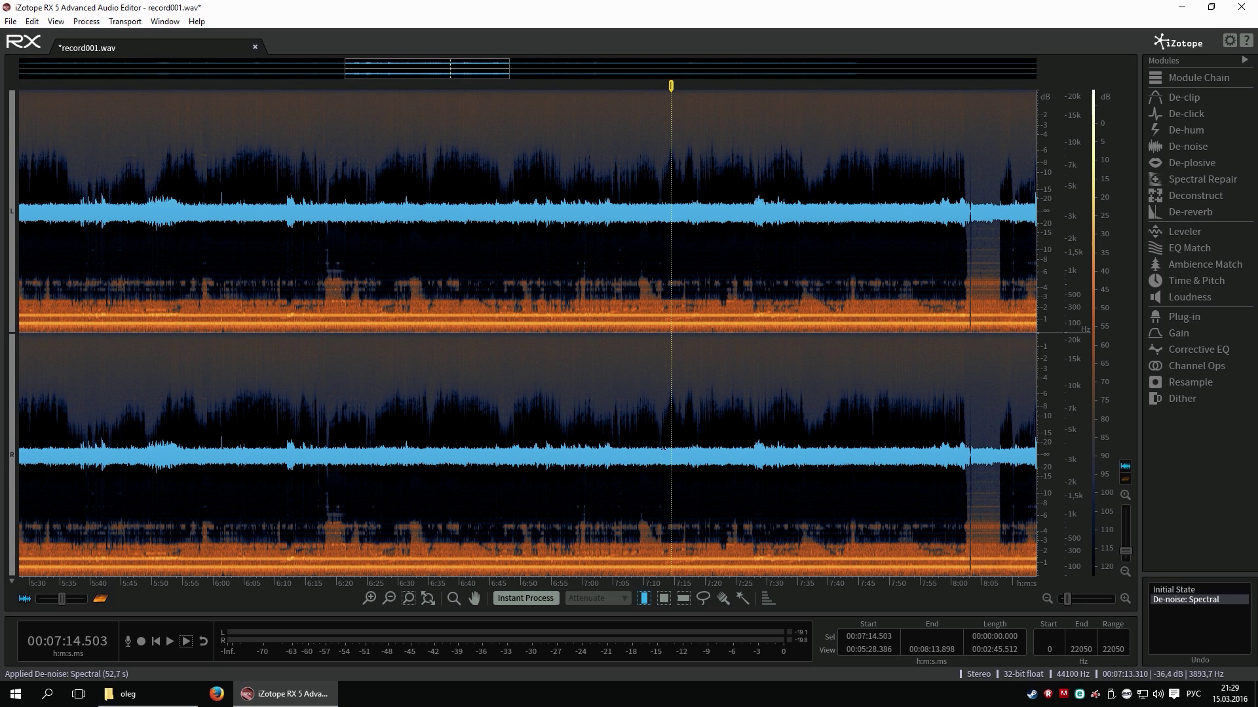
# - Discard the noise-only De-noise result by returning the recording to its initial state
pyautogui.scroll(-3, 649, 450)
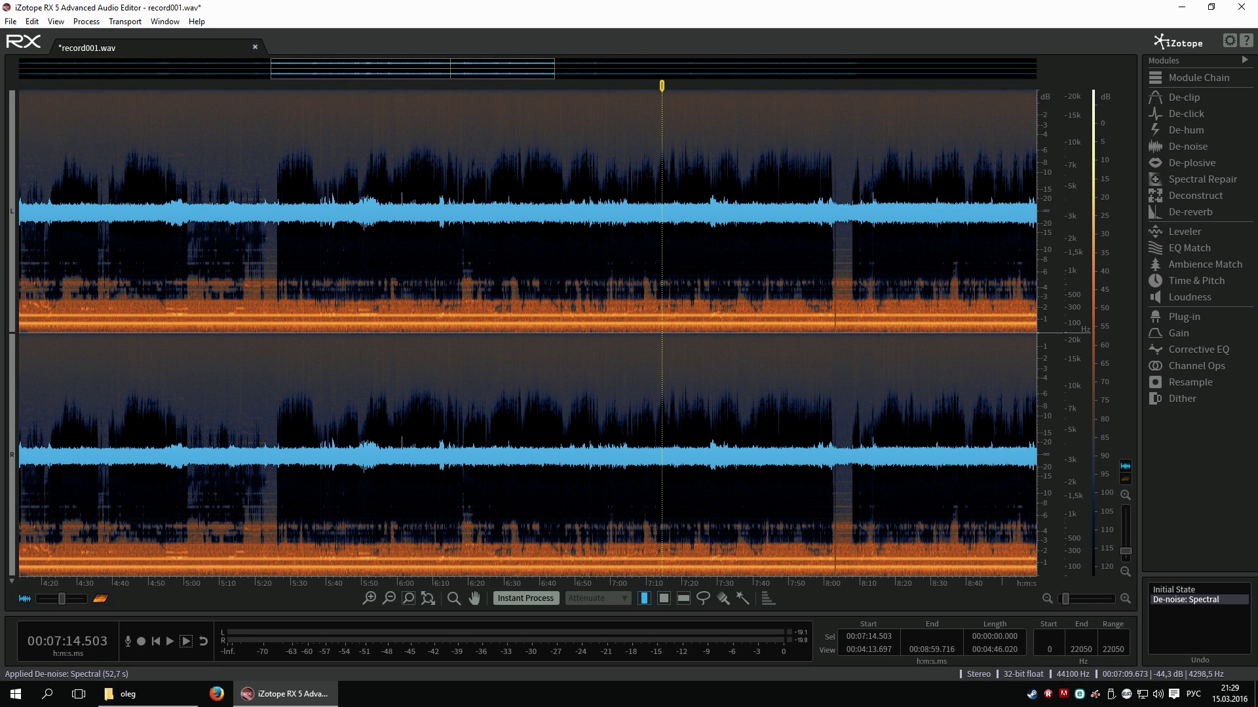
pyautogui.scroll(-5, 651, 450)
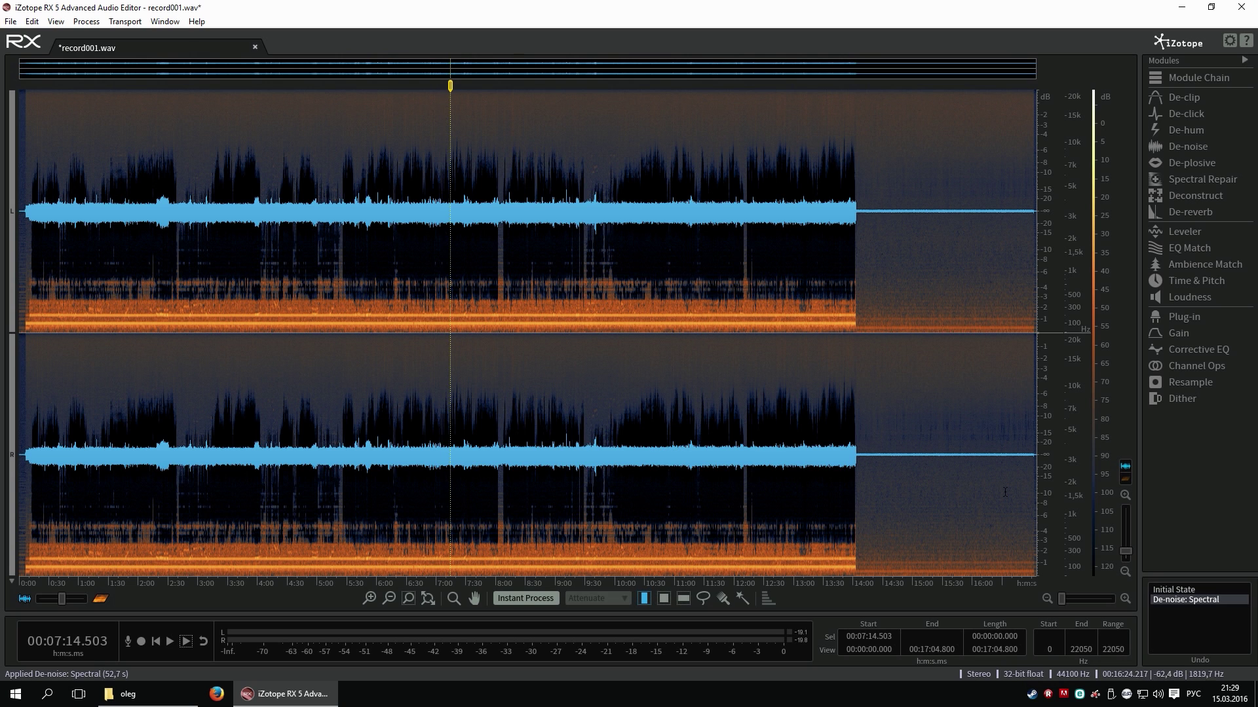
pyautogui.click(1191, 589)
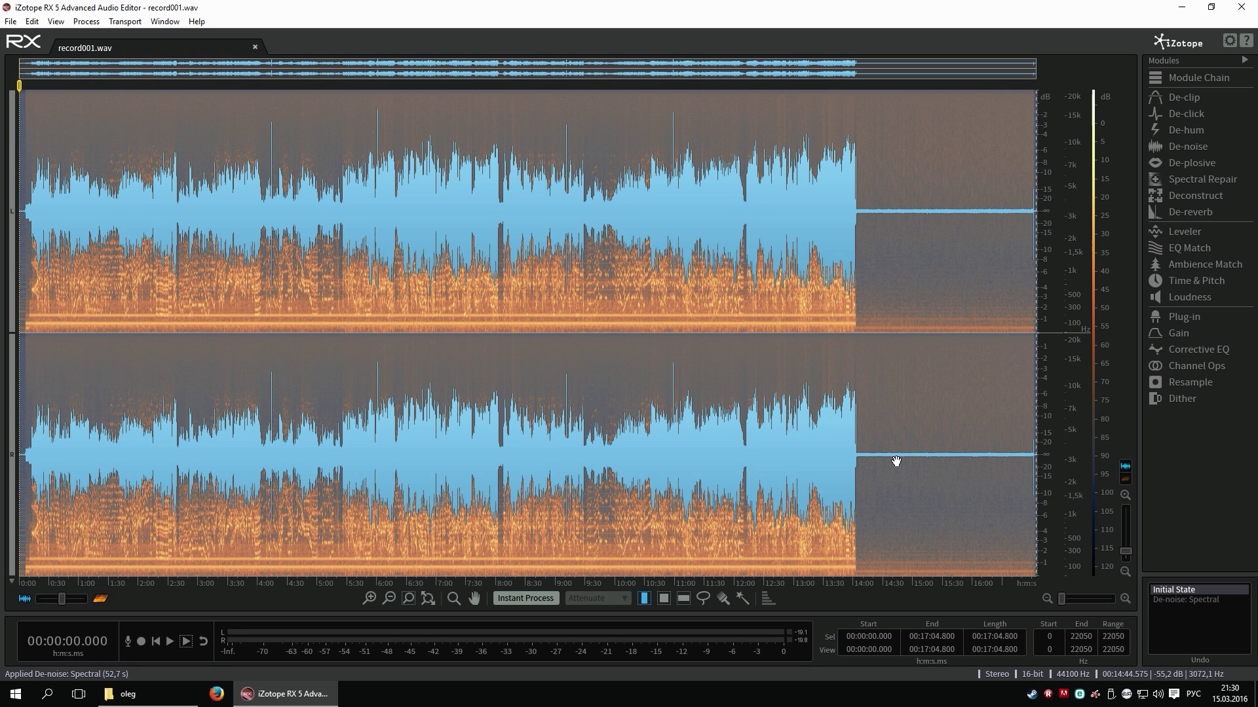